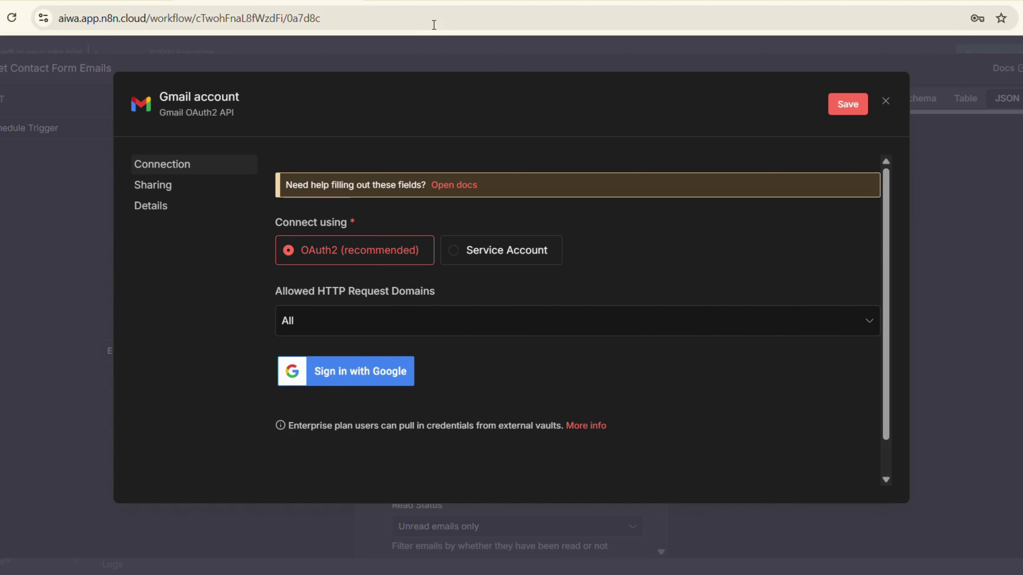
Discard the unconnected Gmail credential and return from the Get Contact Form Emails node to the workflow canvas
left_click(886, 102)
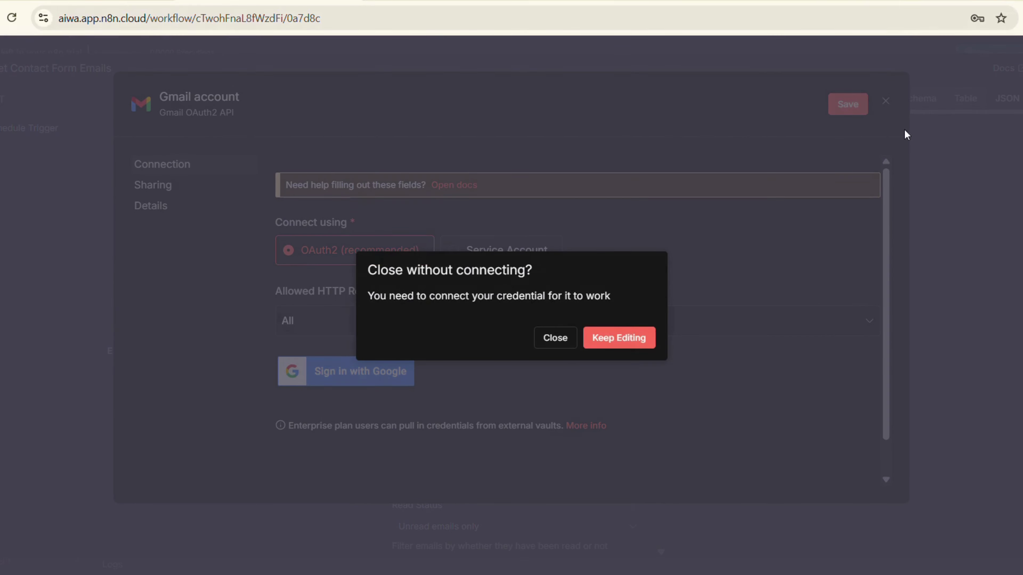
left_click(555, 338)
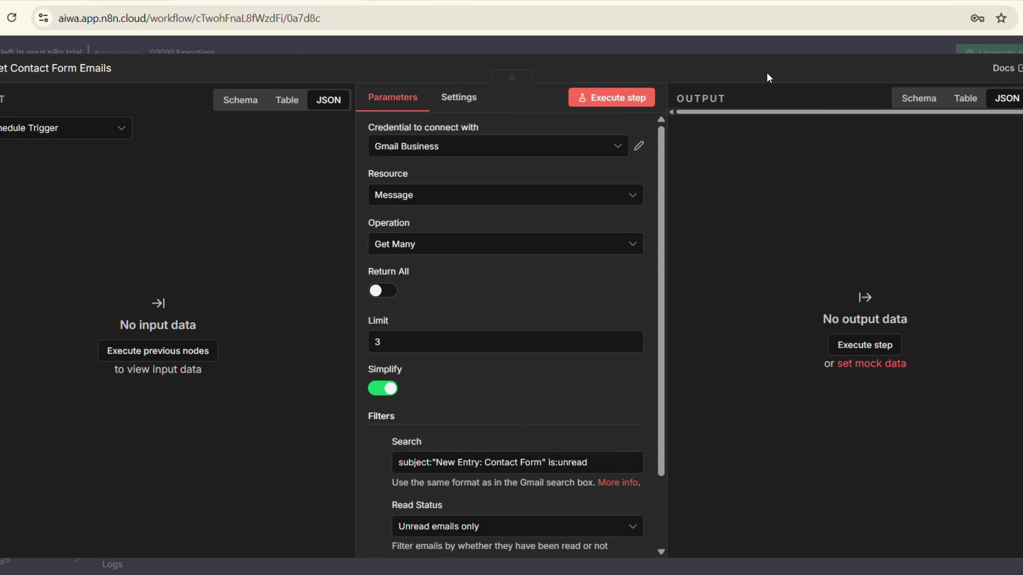
key("Escape")
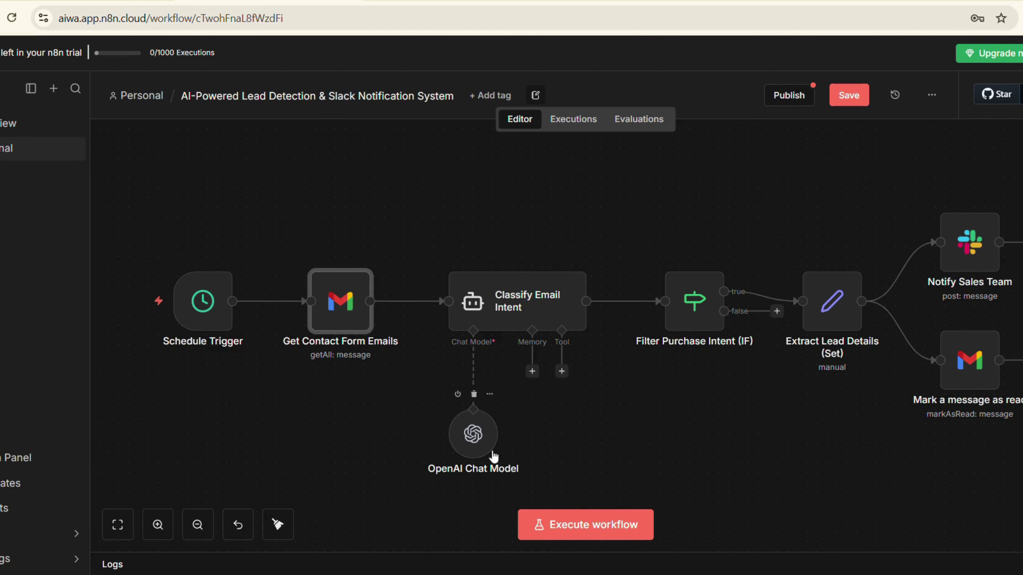
Open a new credential form from the OpenAI Chat Model node and review its connection fields
double_click(471, 431)
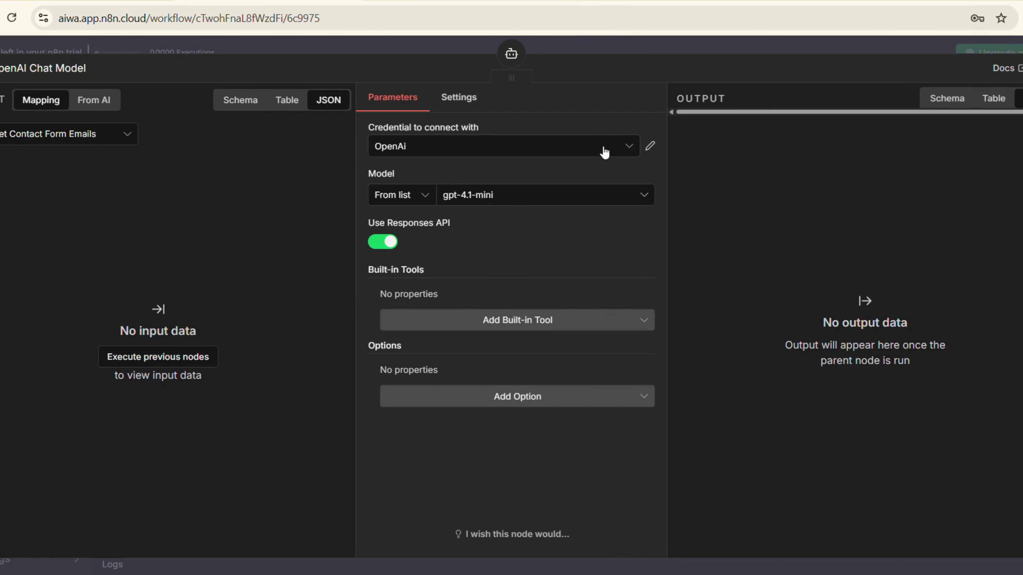
left_click(627, 146)
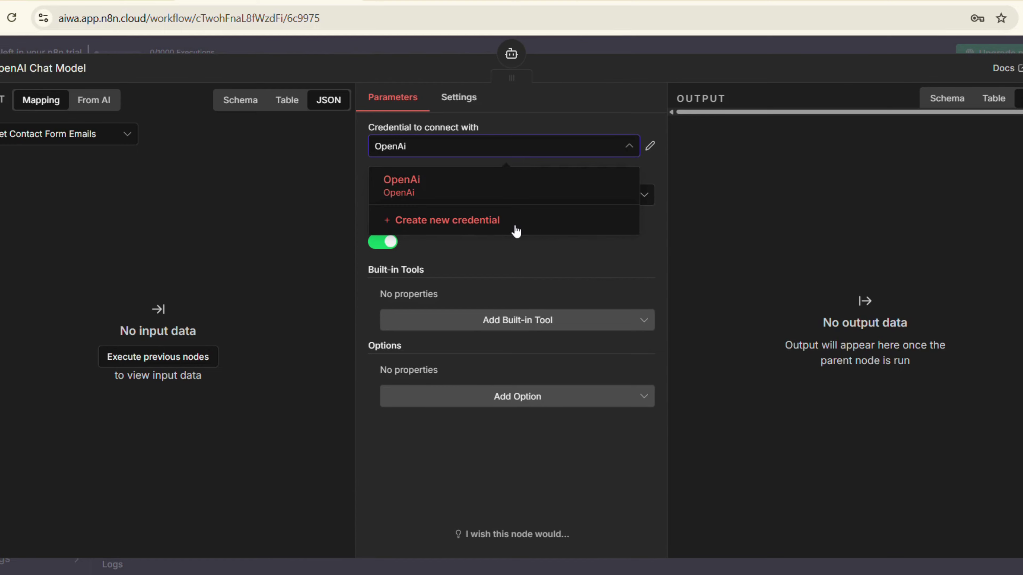
left_click(518, 231)
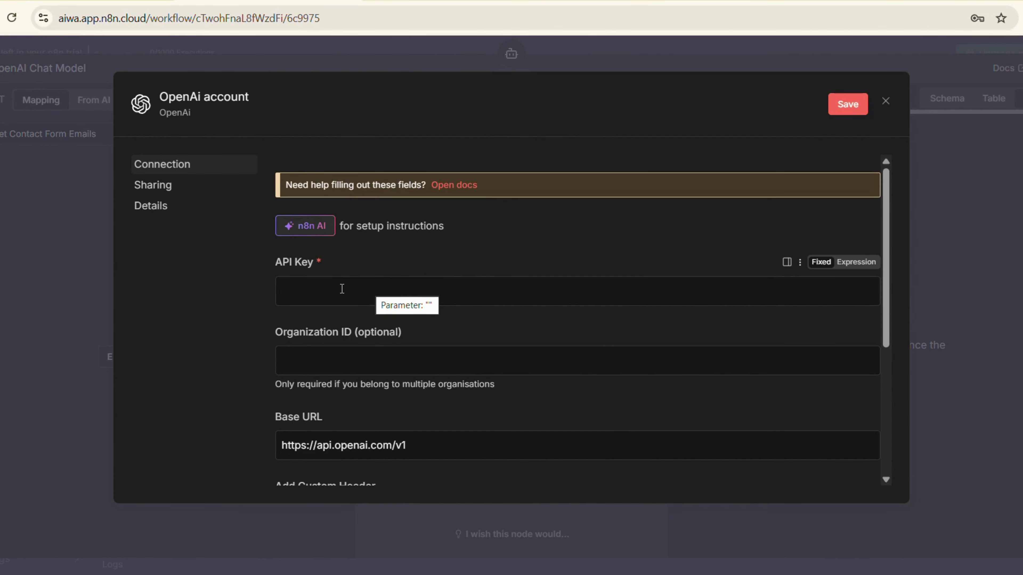
scroll(334, 276, "down", 1)
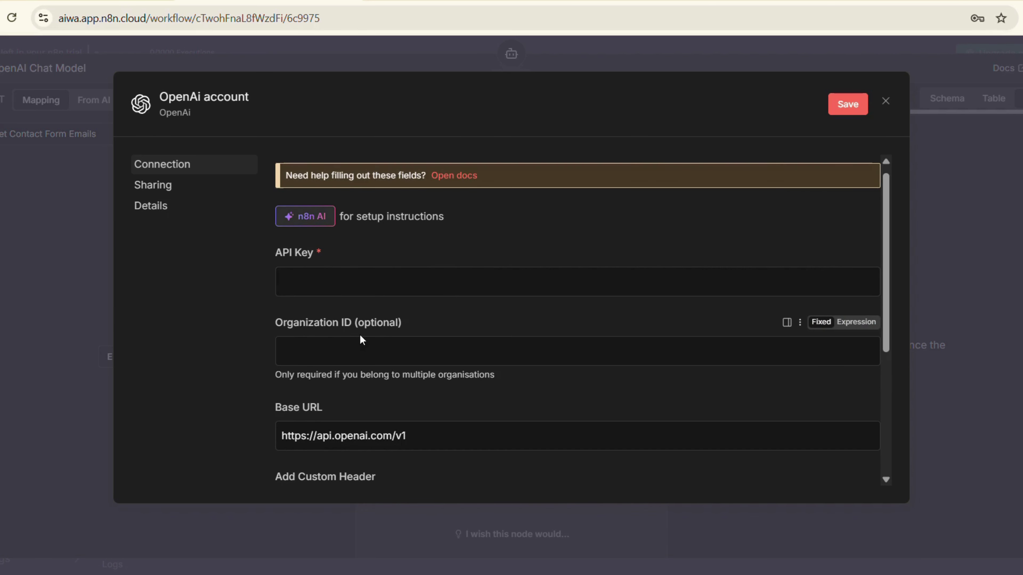
scroll(362, 340, "down", 2)
scroll(382, 278, "up", 2)
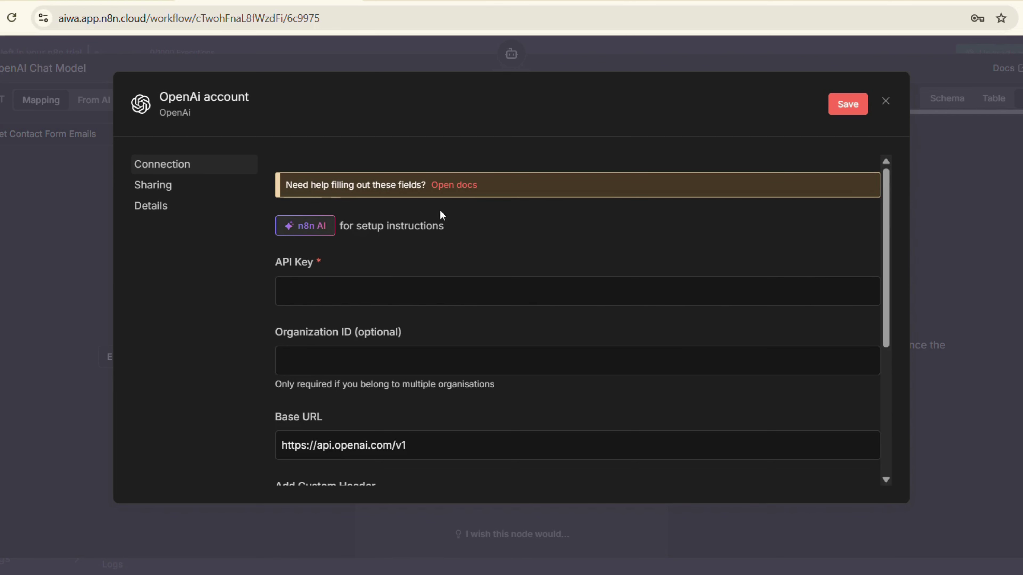
Open the n8n documentation for OpenAI credentials and review the prerequisites and the instructions for generating an API key
middle_click(464, 188)
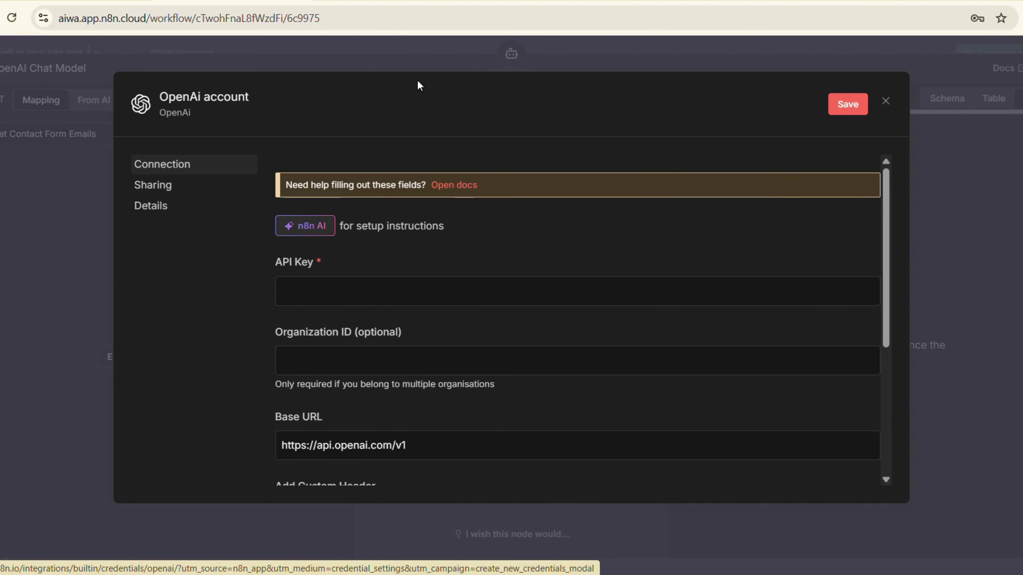
left_click(378, 1)
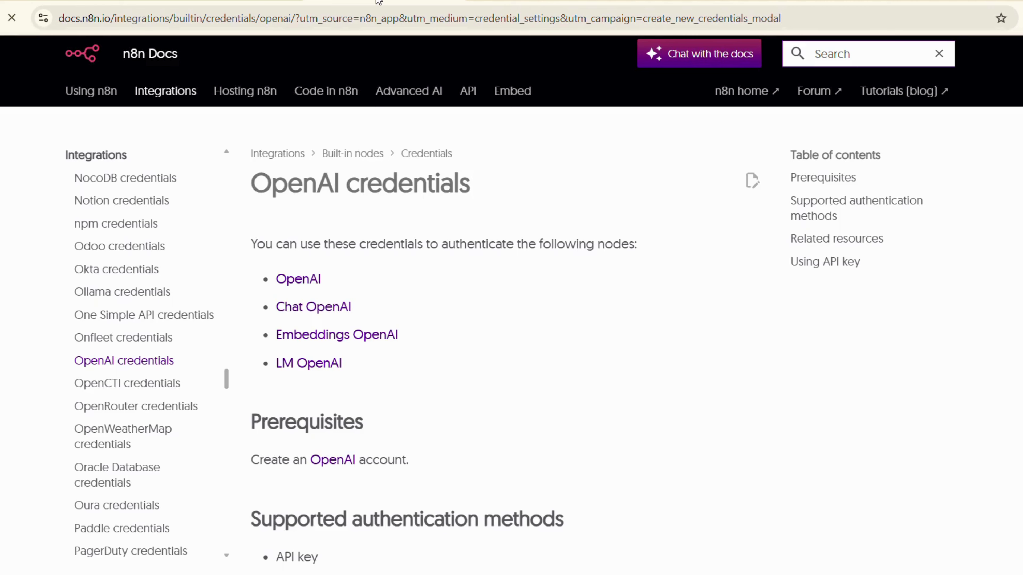
scroll(368, 233, "down", 14)
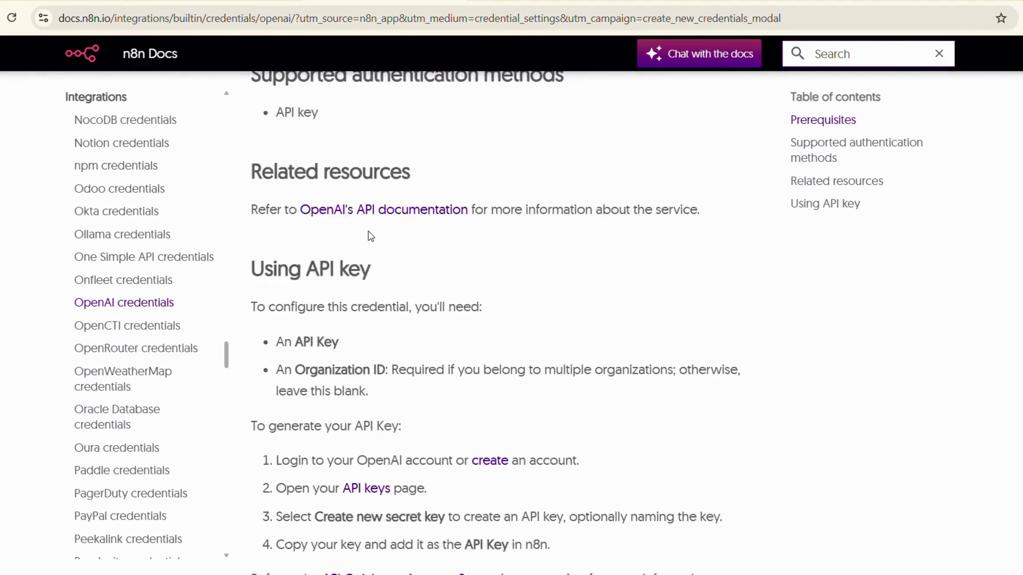
scroll(368, 231, "down", 5)
scroll(368, 231, "up", 12)
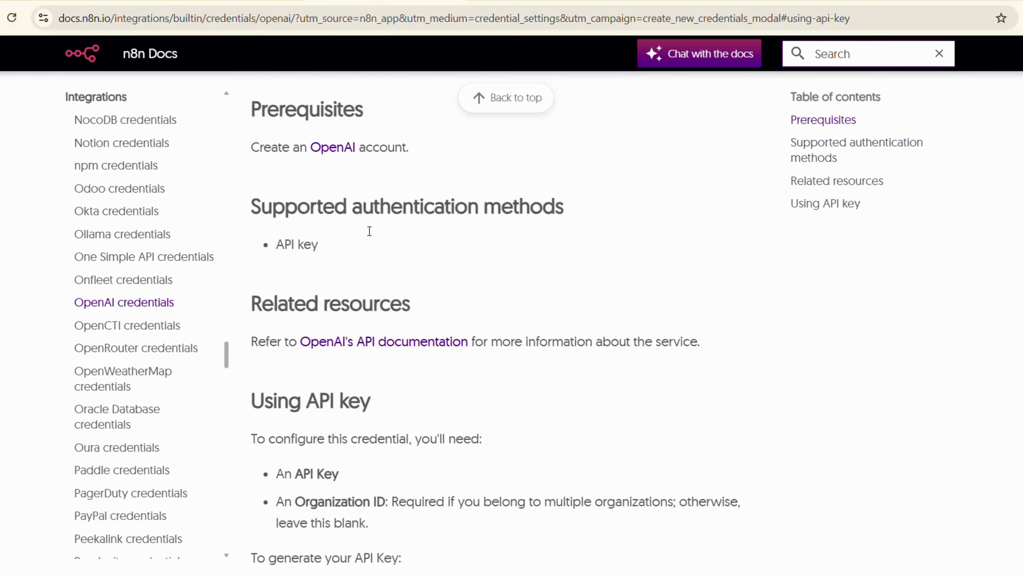
scroll(369, 232, "down", 10)
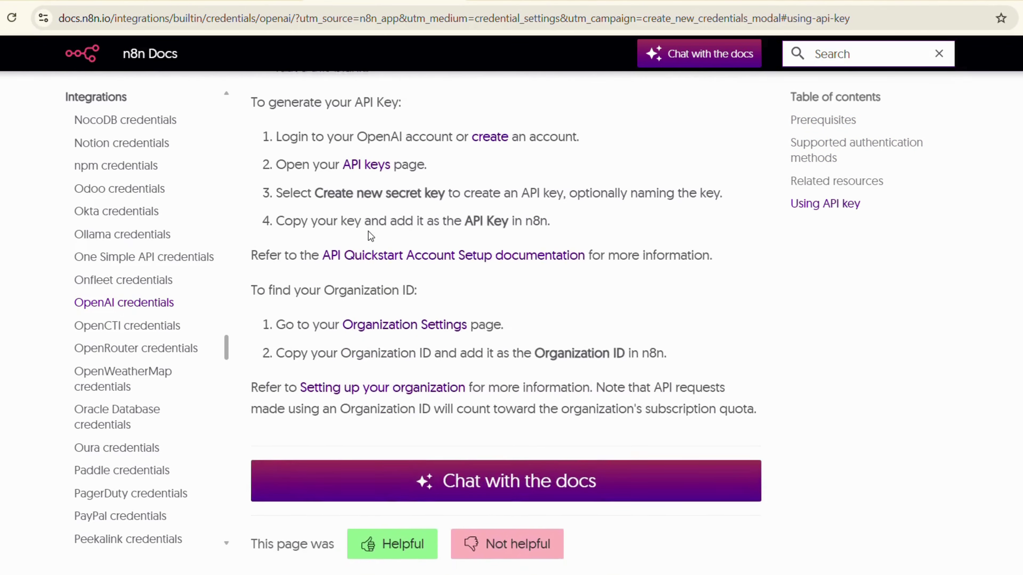
scroll(369, 232, "up", 11)
scroll(368, 231, "up", 2)
Switch to the empty My workflow and add a Webhook trigger as its first step
left_click(232, 0)
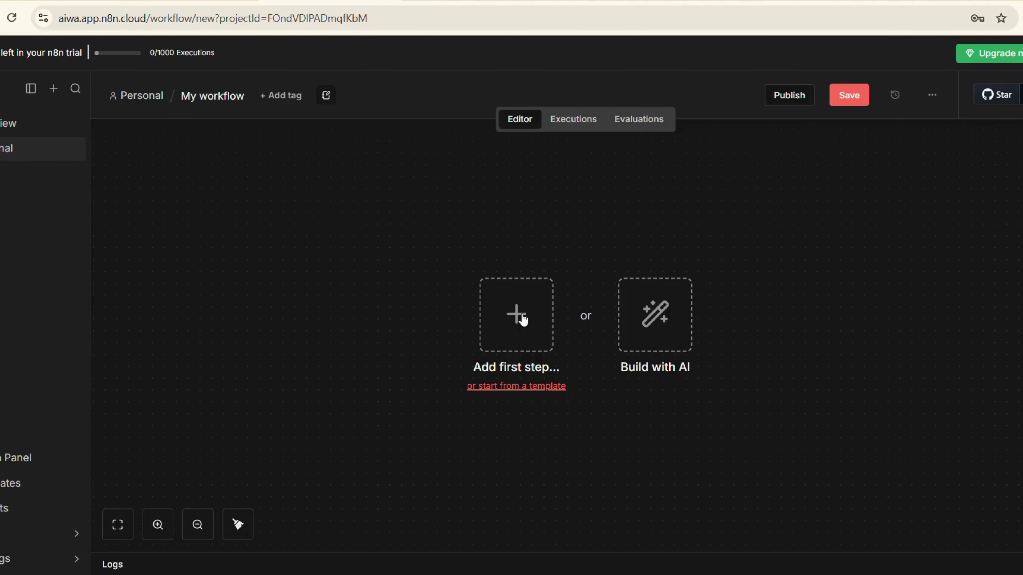
left_click(519, 317)
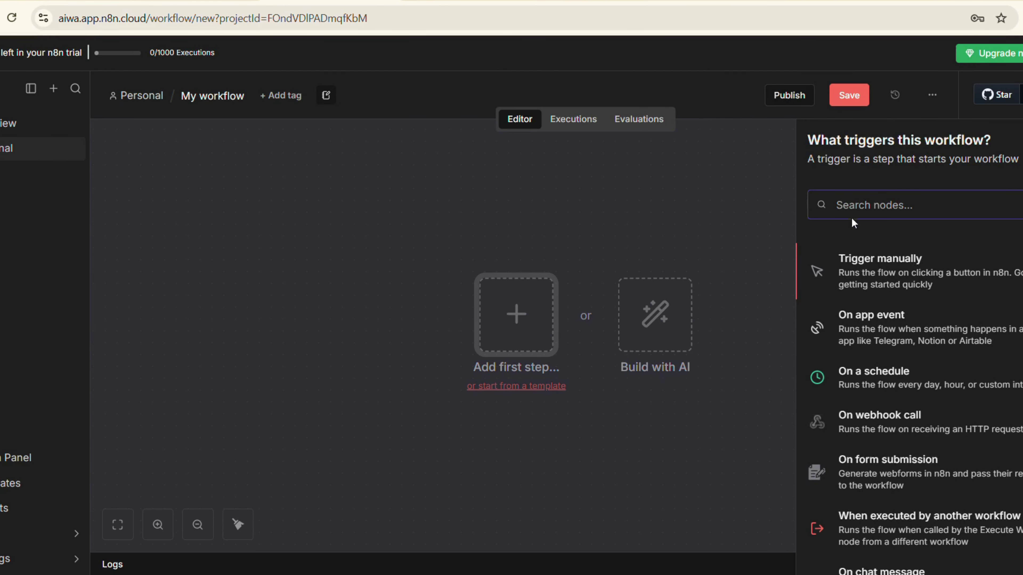
type("h")
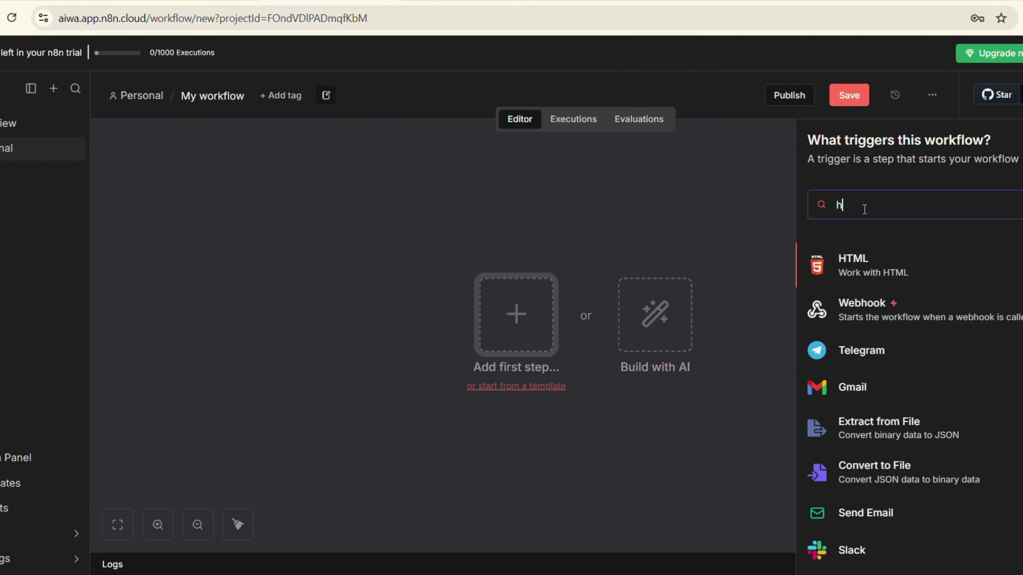
key("BackSpace")
type("we")
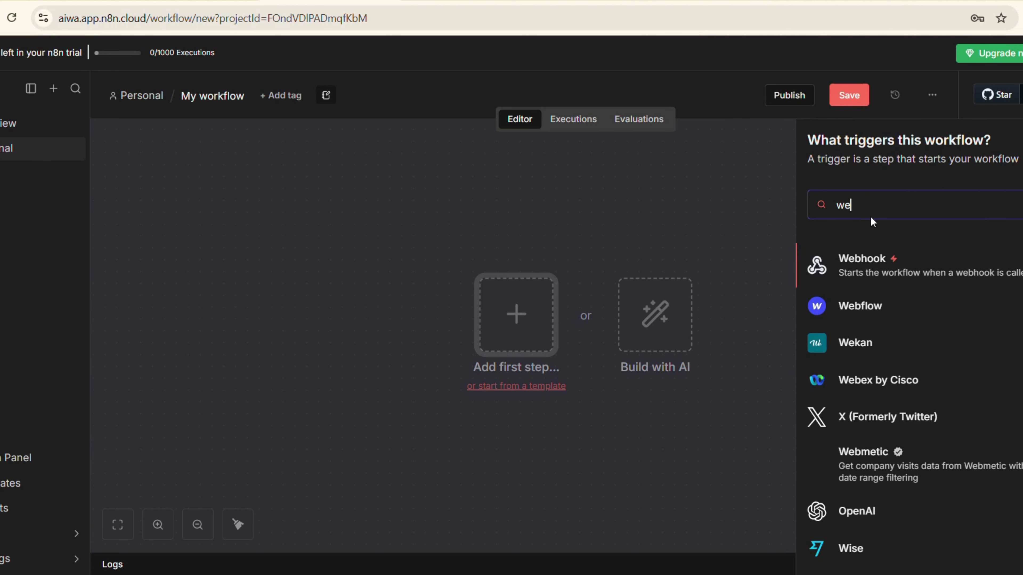
left_click(917, 264)
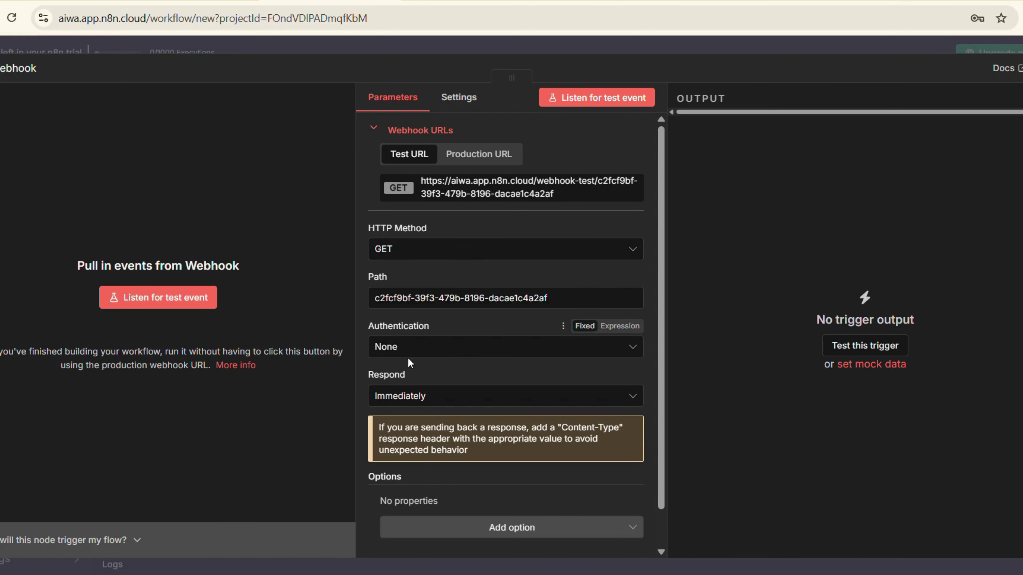
Set the Webhook's authentication to Basic Auth, view the fields of a new Basic Auth credential, and close it unsaved
scroll(435, 414, "down", 1)
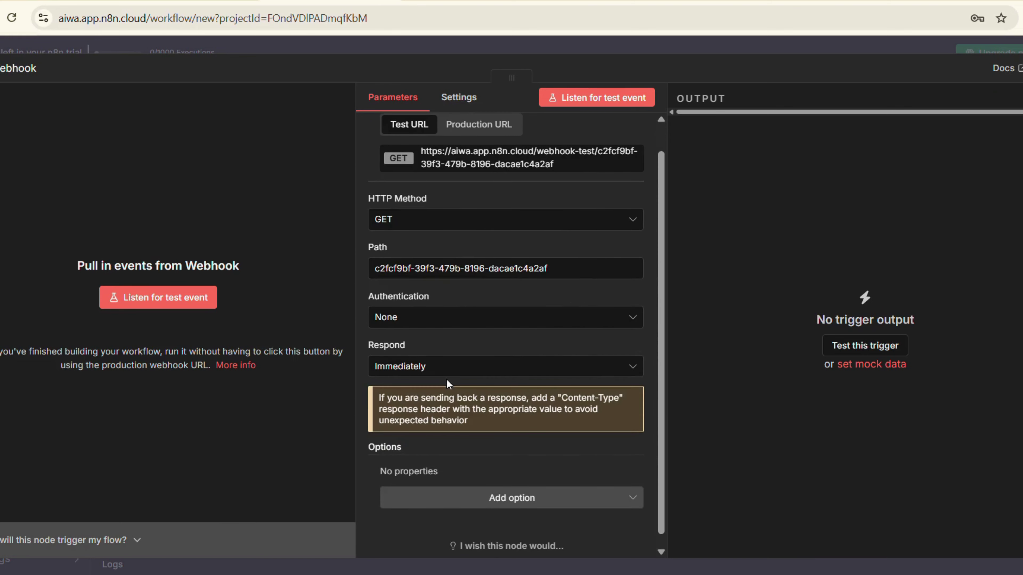
scroll(508, 196, "up", 1)
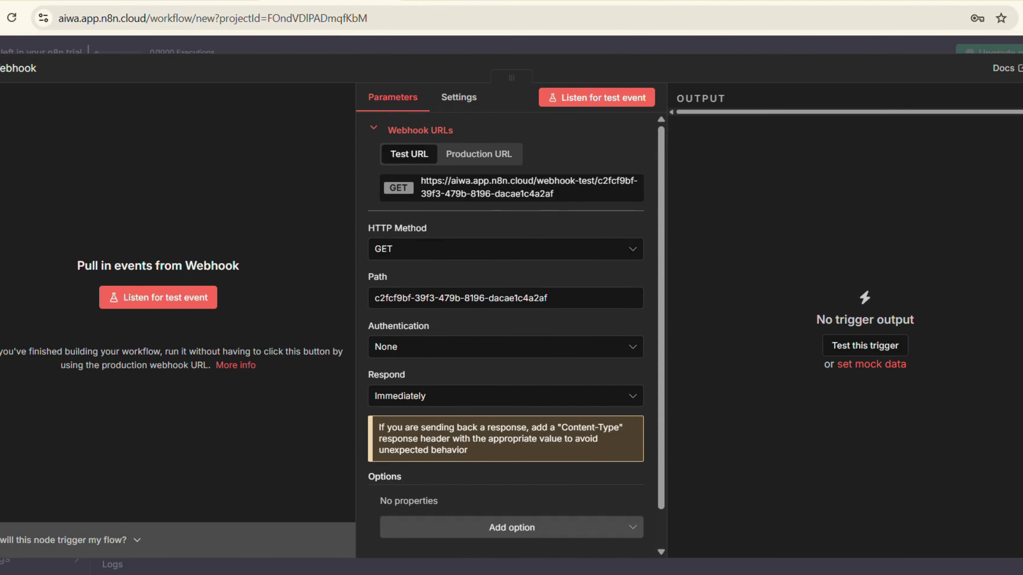
left_click(429, 347)
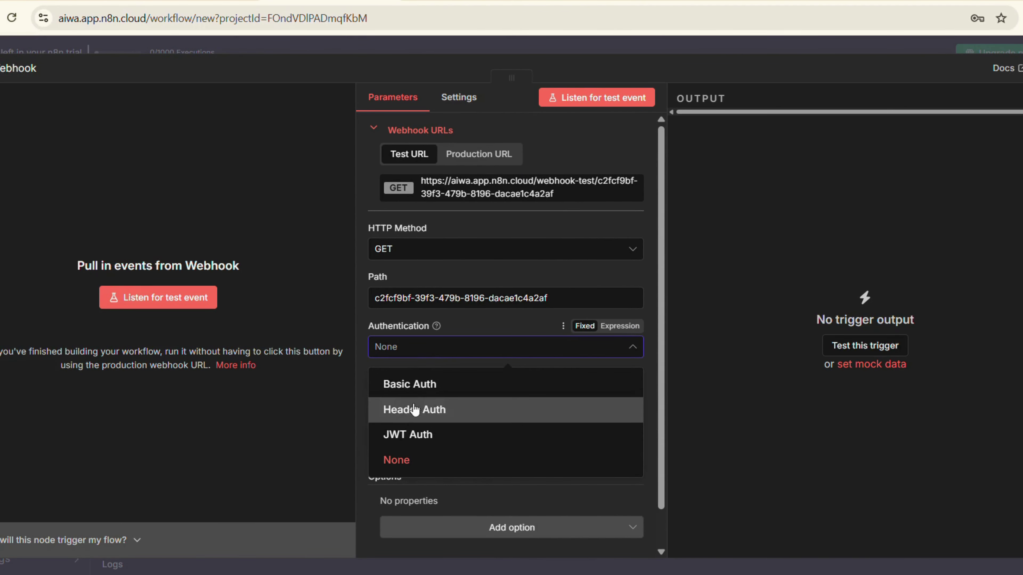
left_click(409, 387)
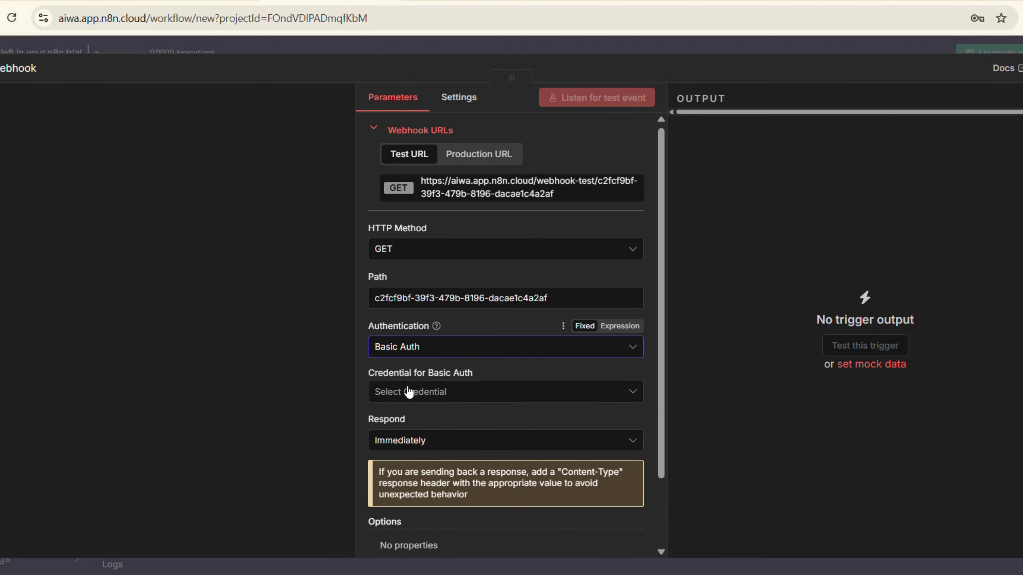
scroll(409, 390, "down", 1)
left_click(432, 364)
left_click(430, 399)
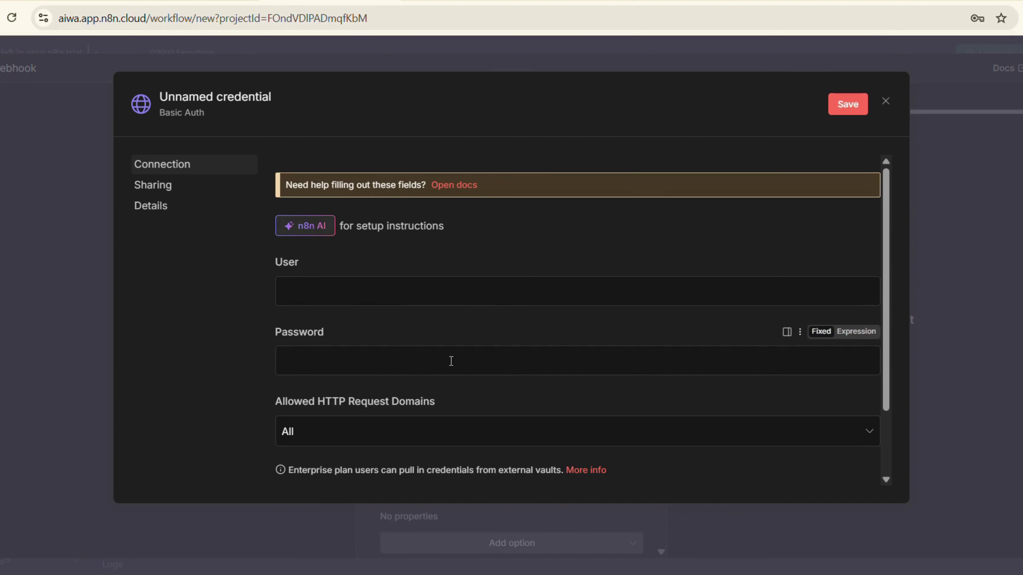
left_click(888, 103)
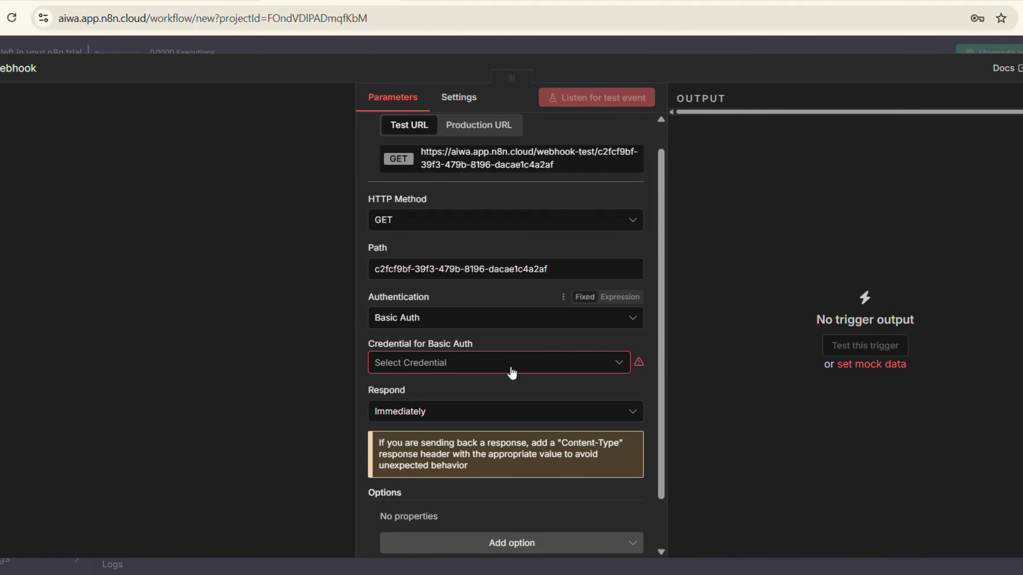
Change the Webhook's authentication to Header Auth, view the fields of a new Header Auth credential, and close it unsaved
left_click(542, 318)
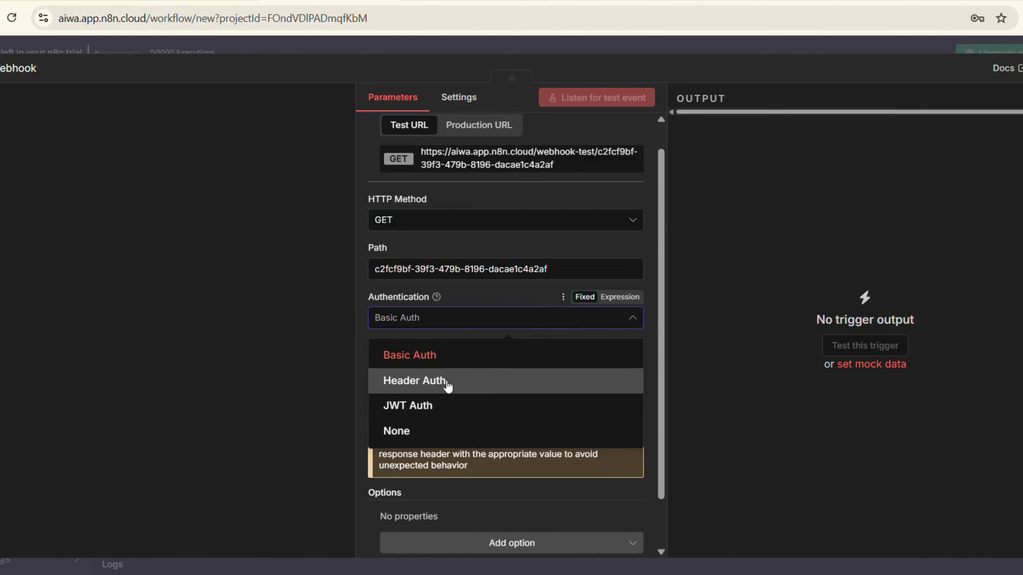
left_click(448, 386)
left_click(477, 365)
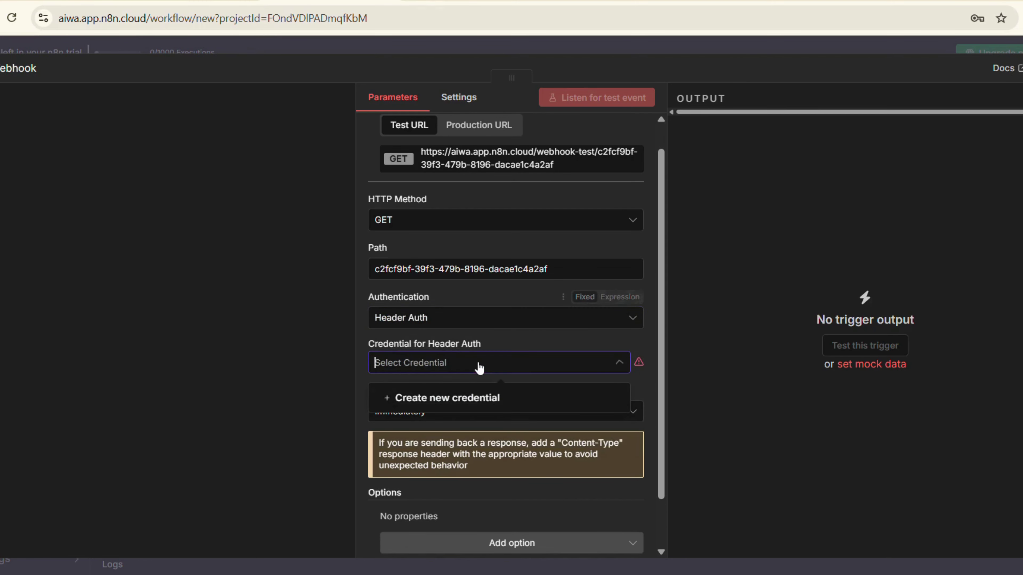
left_click(459, 397)
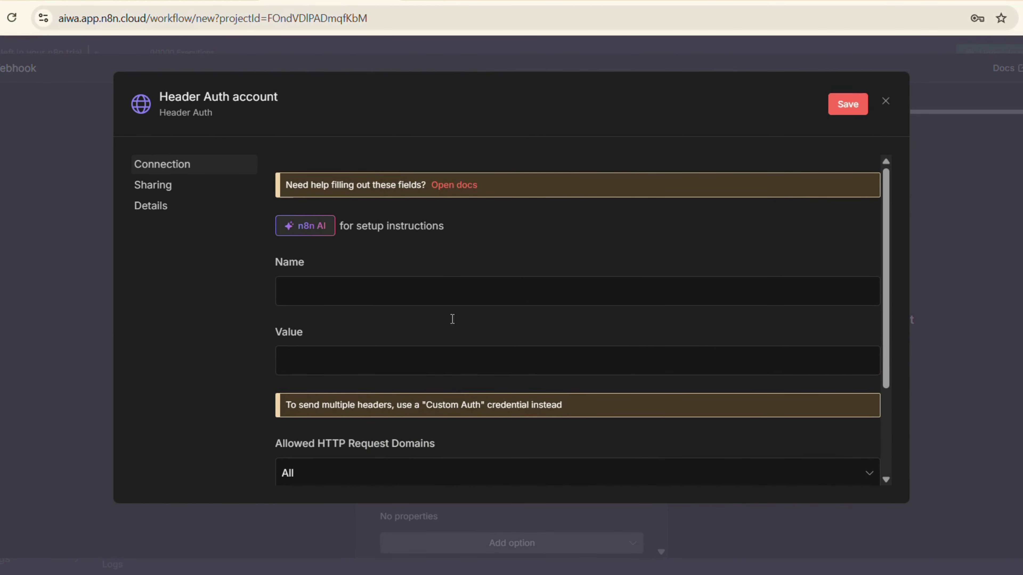
left_click(885, 101)
scroll(571, 262, "down", 2)
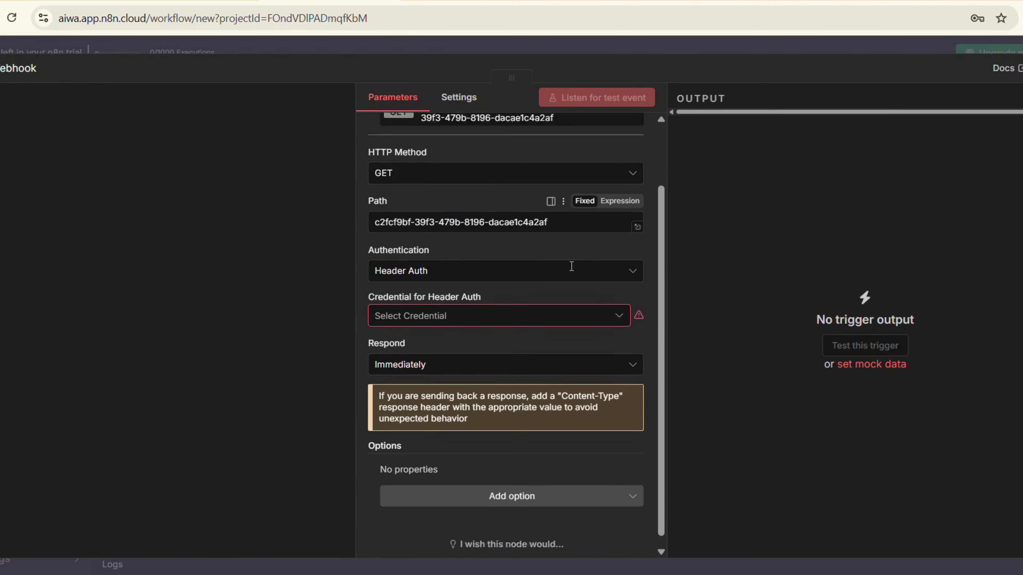
scroll(570, 270, "up", 3)
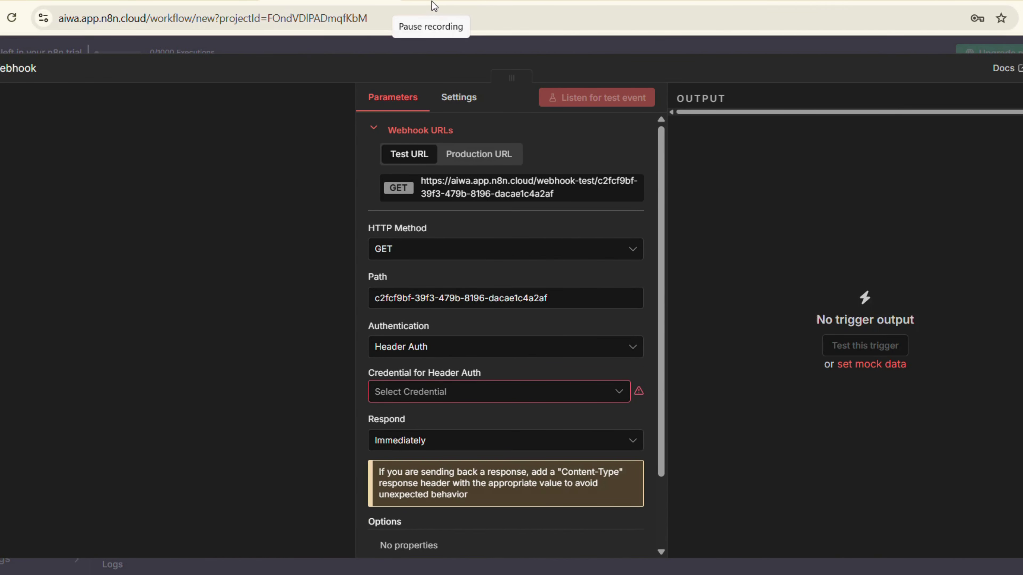
Delete the Webhook node and leave the new workflow for the Overview page without saving
key("Escape")
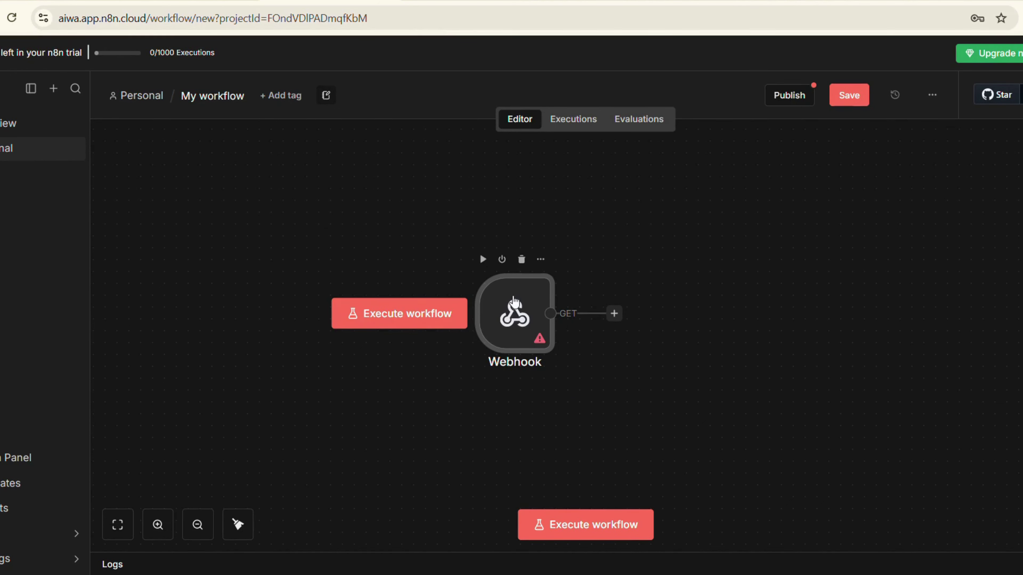
left_click(521, 259)
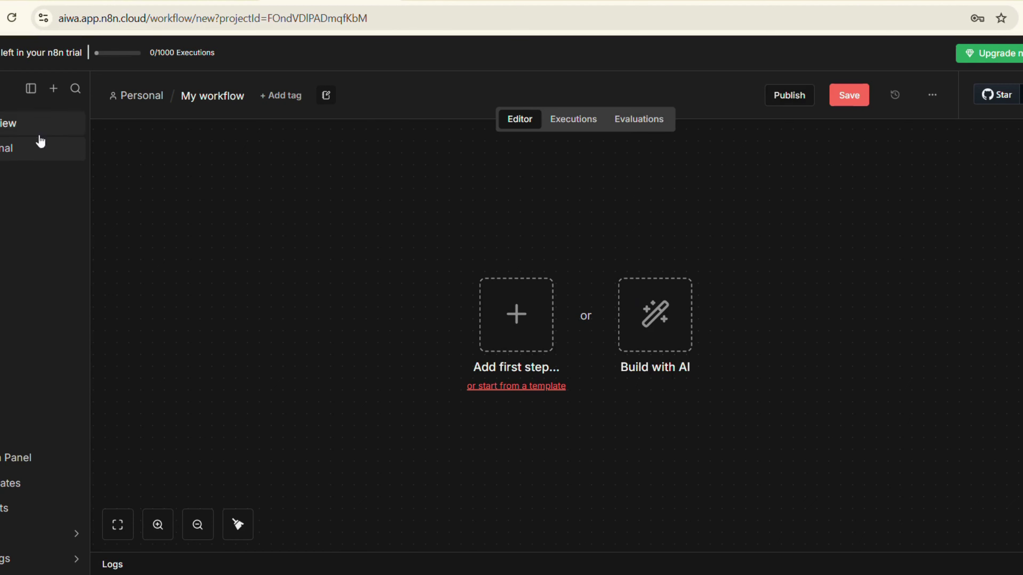
left_click(4, 129)
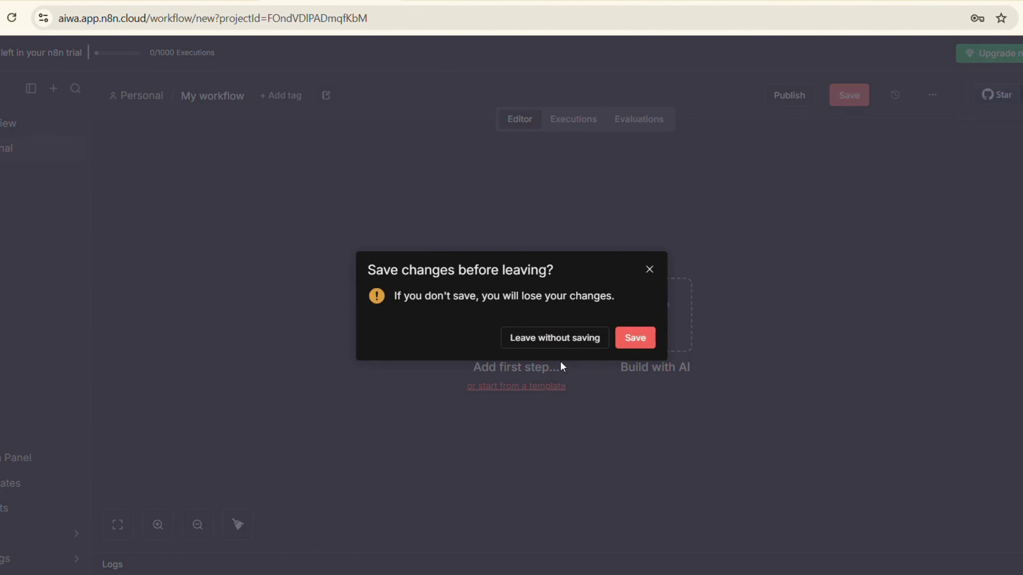
left_click(569, 343)
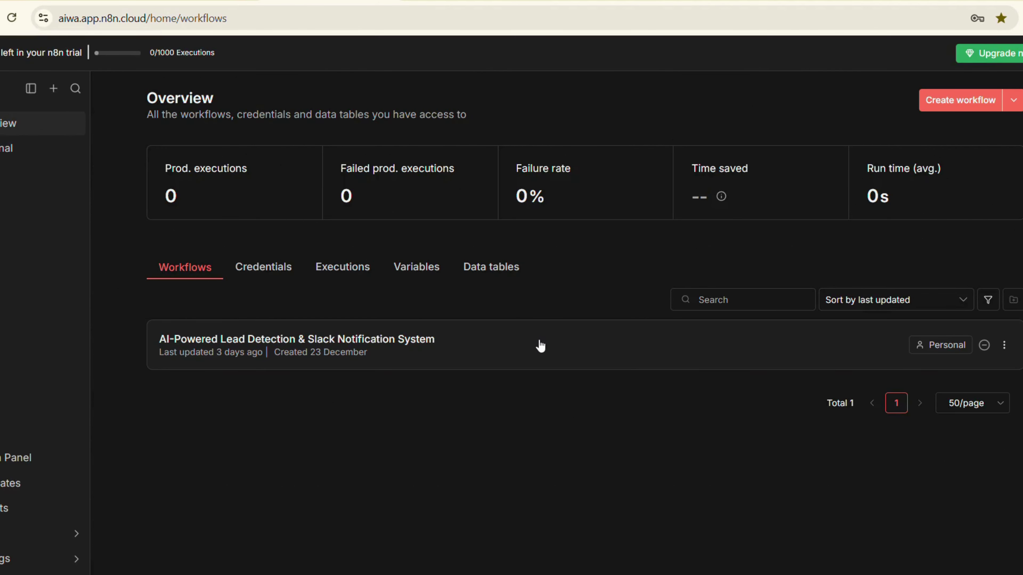
Start a new credential from the credentials list and choose OpenAi as the service to connect to
left_click(259, 272)
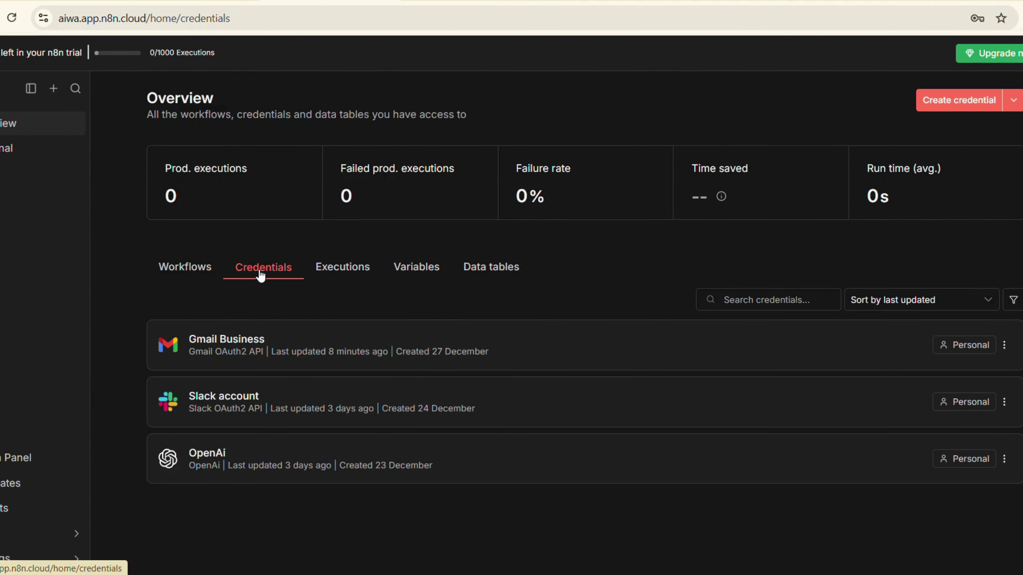
left_click(969, 101)
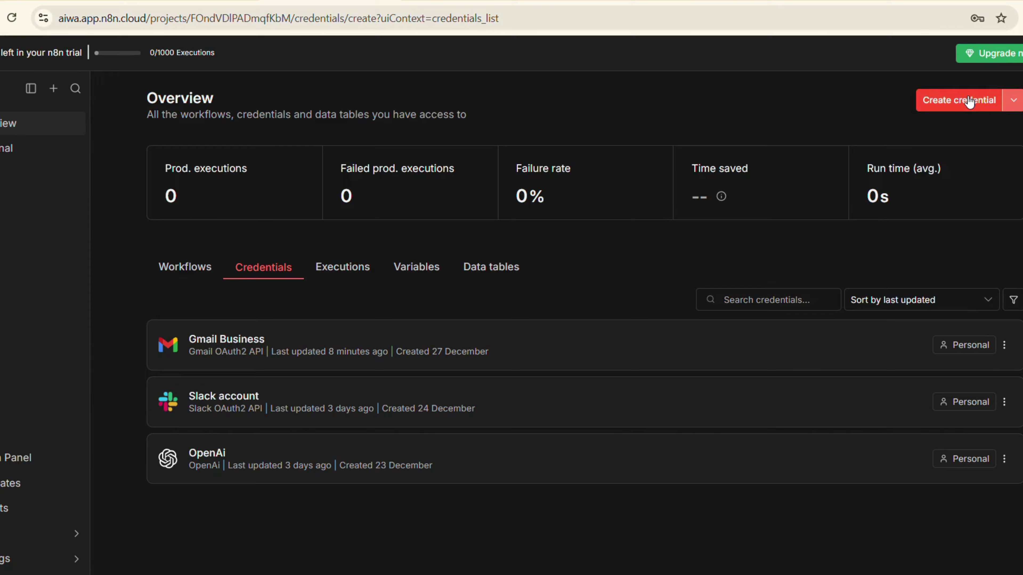
type("o")
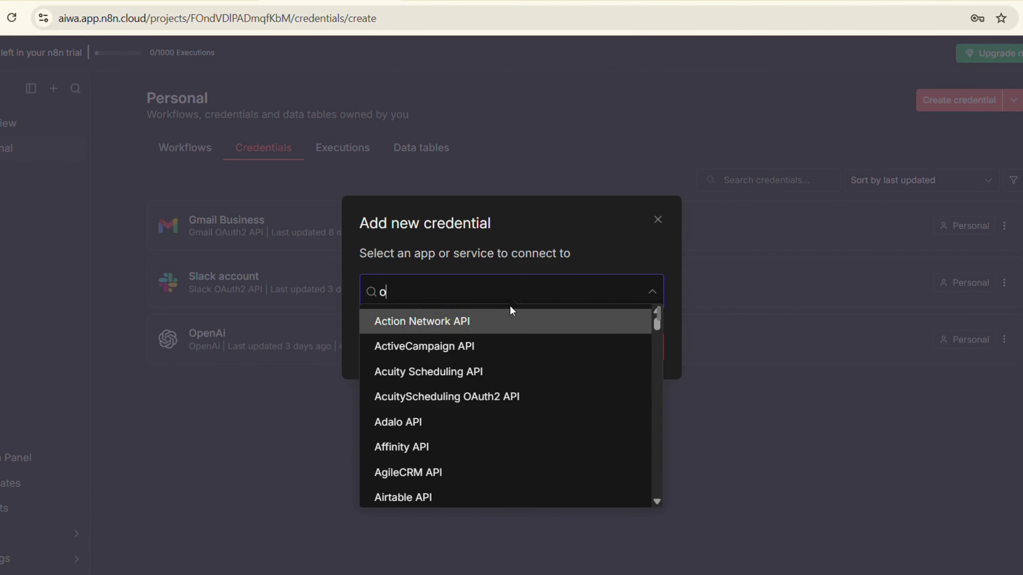
type("pen")
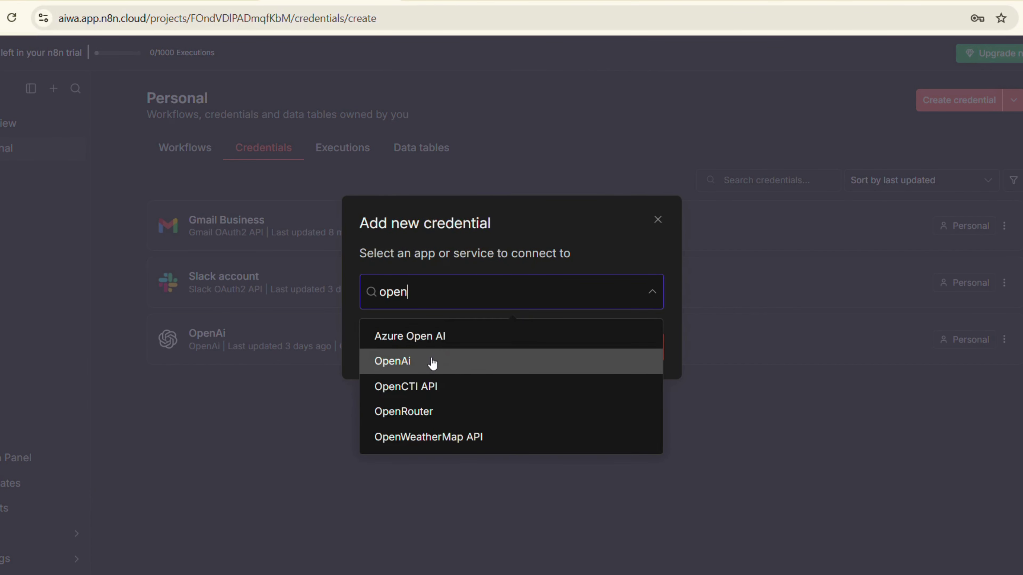
left_click(432, 363)
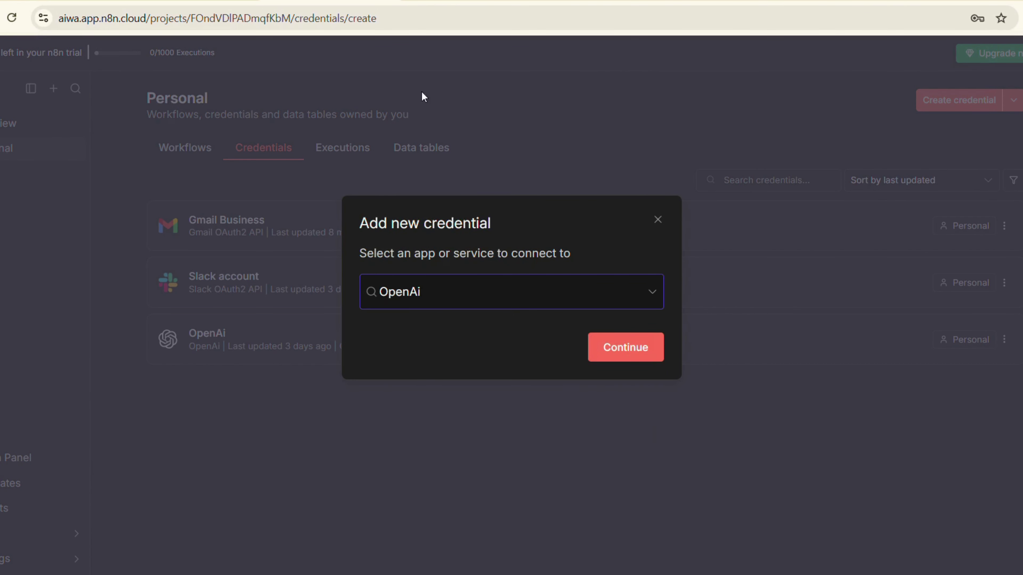
Read the n8n Docs page on OpenAI credentials for how to generate an API key and find the Organization ID, and return to n8n
left_click(410, 4)
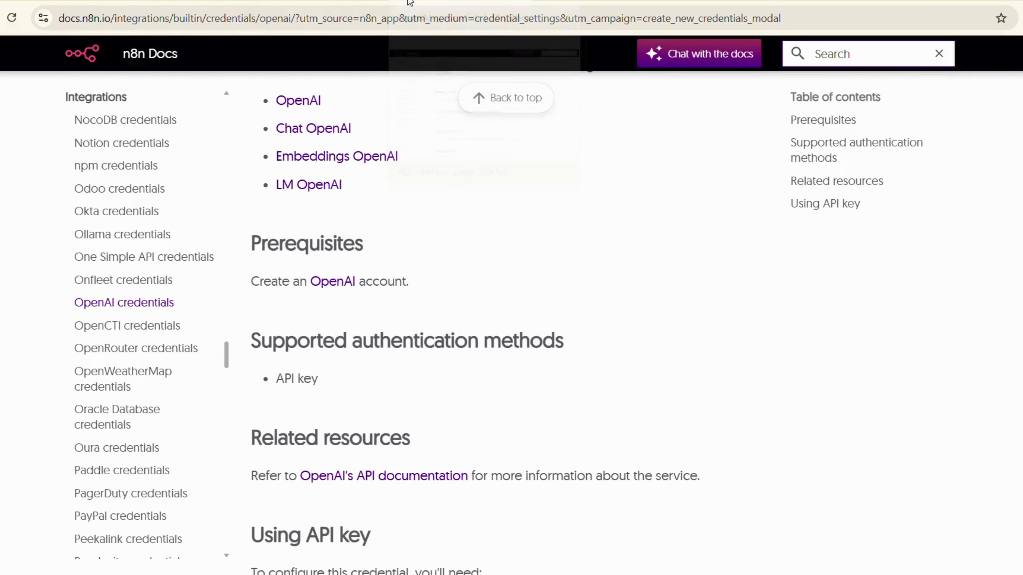
scroll(371, 366, "up", 4)
scroll(371, 366, "down", 10)
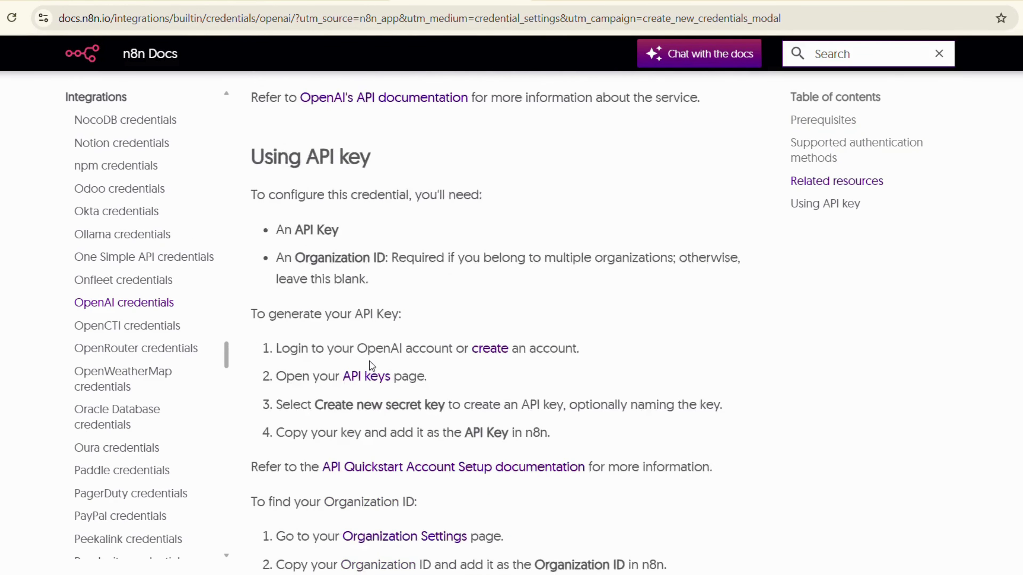
scroll(371, 366, "up", 2)
scroll(371, 366, "down", 8)
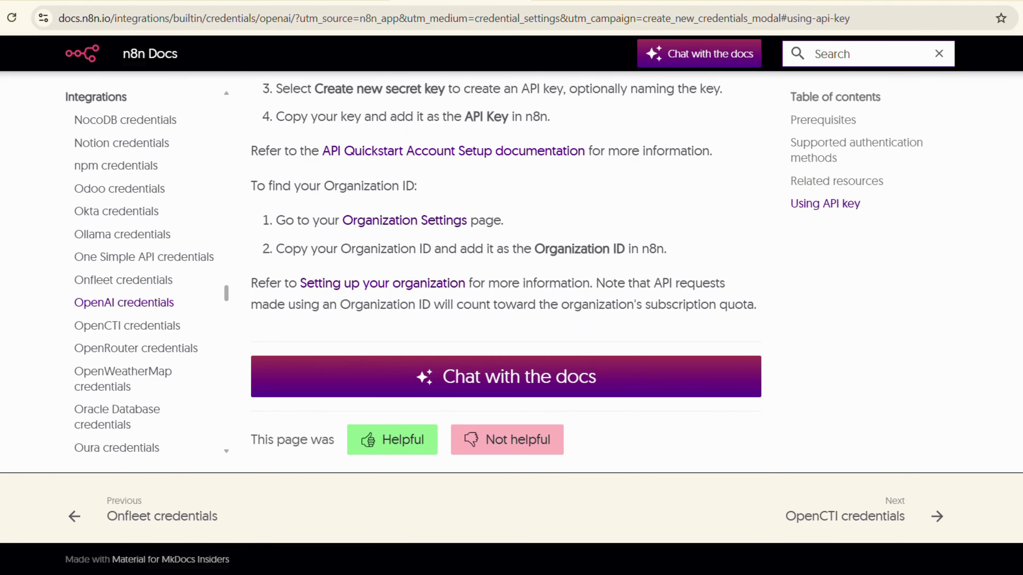
key("ctrl+shift+Tab")
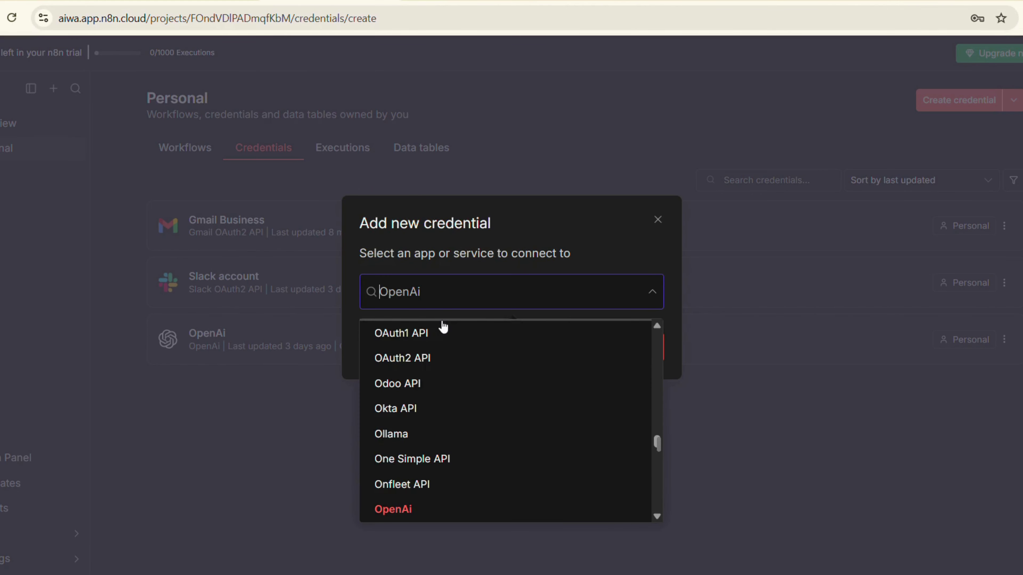
Continue with the OpenAi credential, paste the API key into it, review its remaining connection fields, and save it
left_click(407, 510)
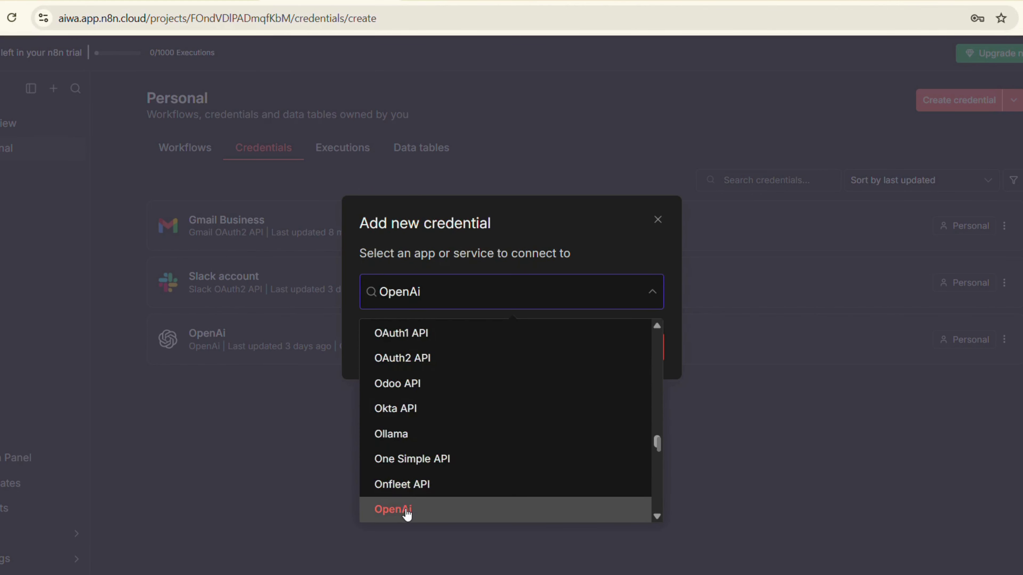
left_click(626, 347)
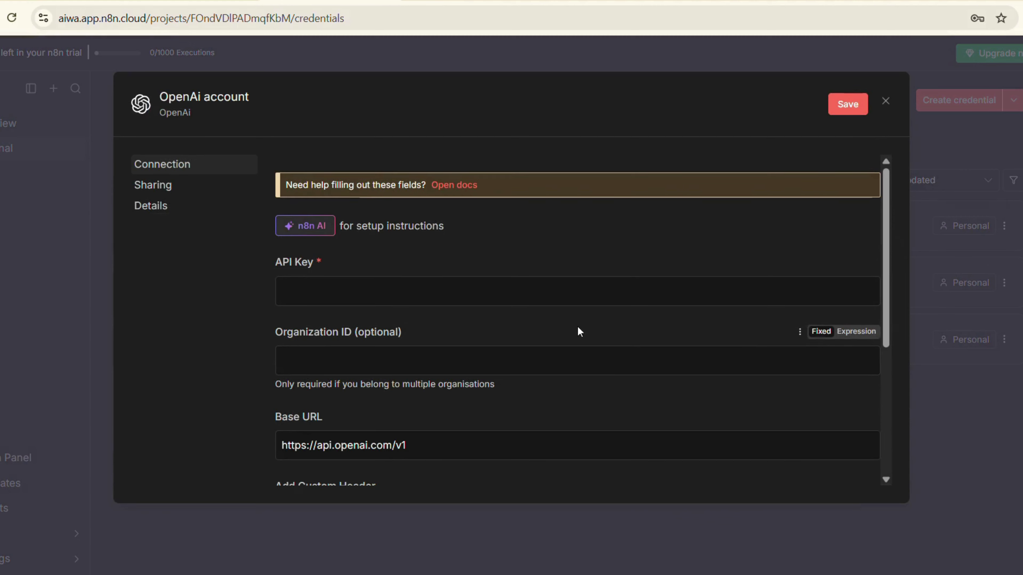
left_click(342, 282)
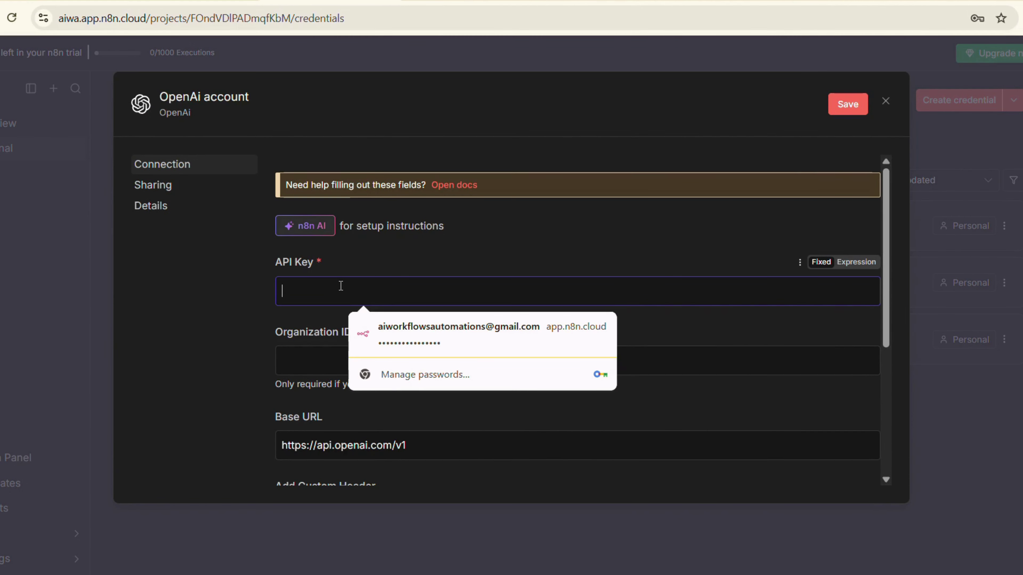
key("ctrl+v")
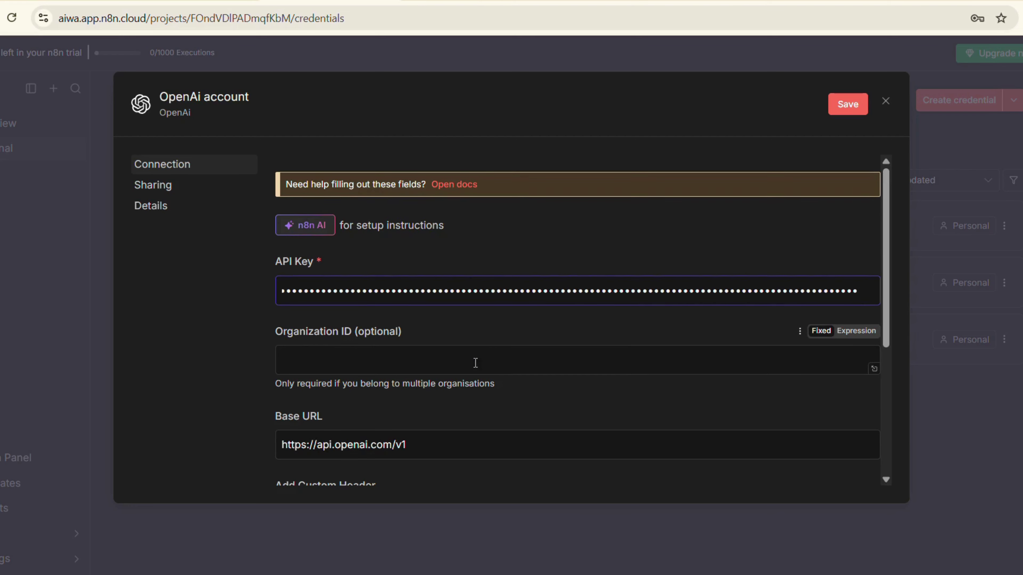
scroll(475, 363, "down", 5)
scroll(475, 366, "up", 5)
scroll(476, 367, "down", 5)
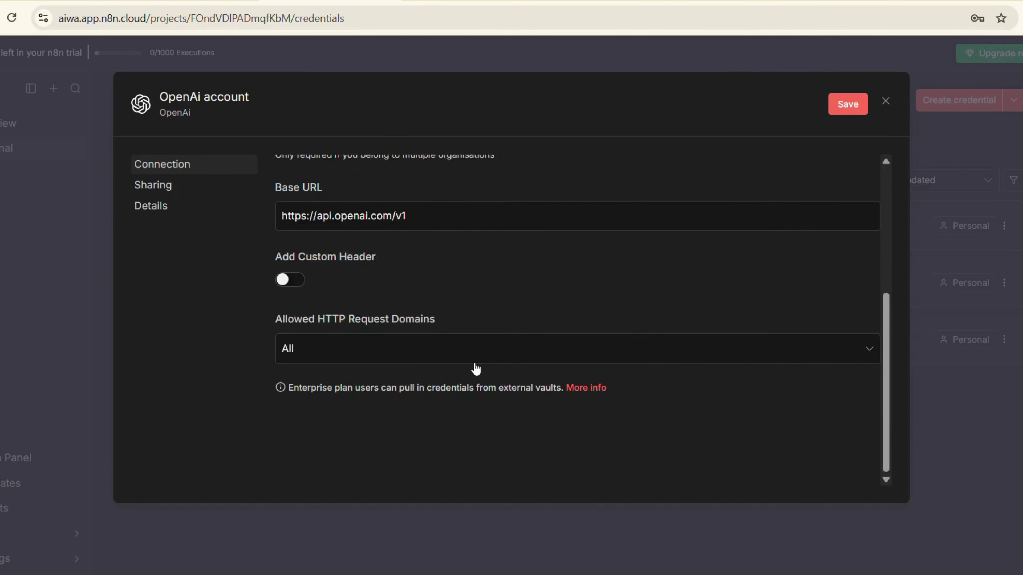
scroll(475, 367, "up", 5)
left_click(851, 111)
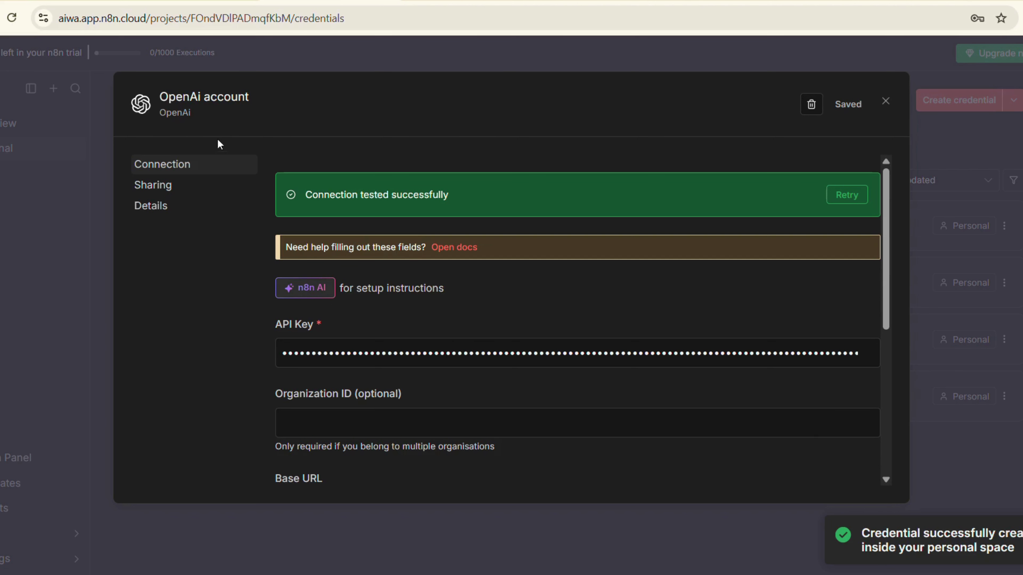
Rename the new OpenAi credential to "Open ai test connection", save it, and close it
left_click(202, 96)
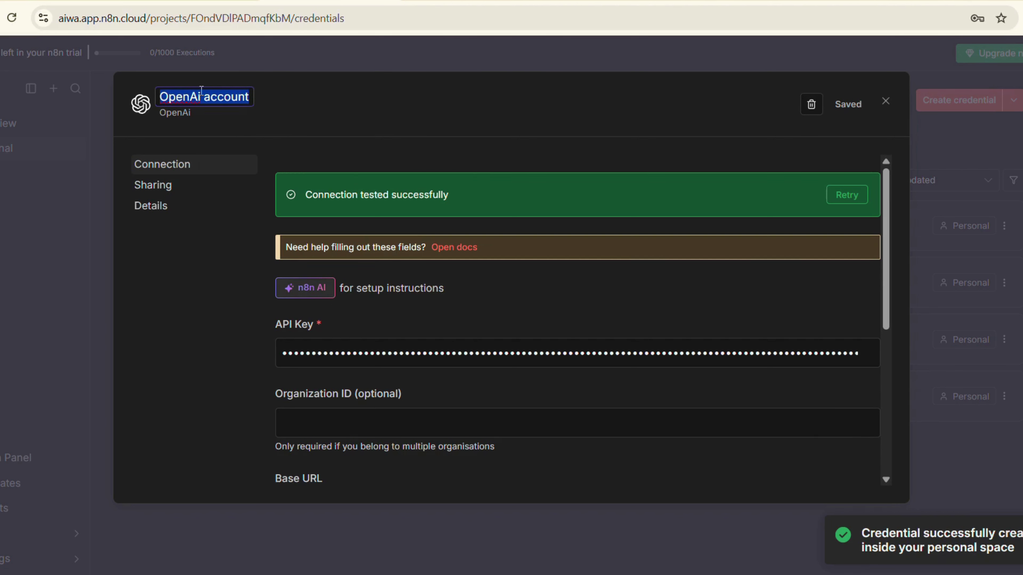
type("OPp")
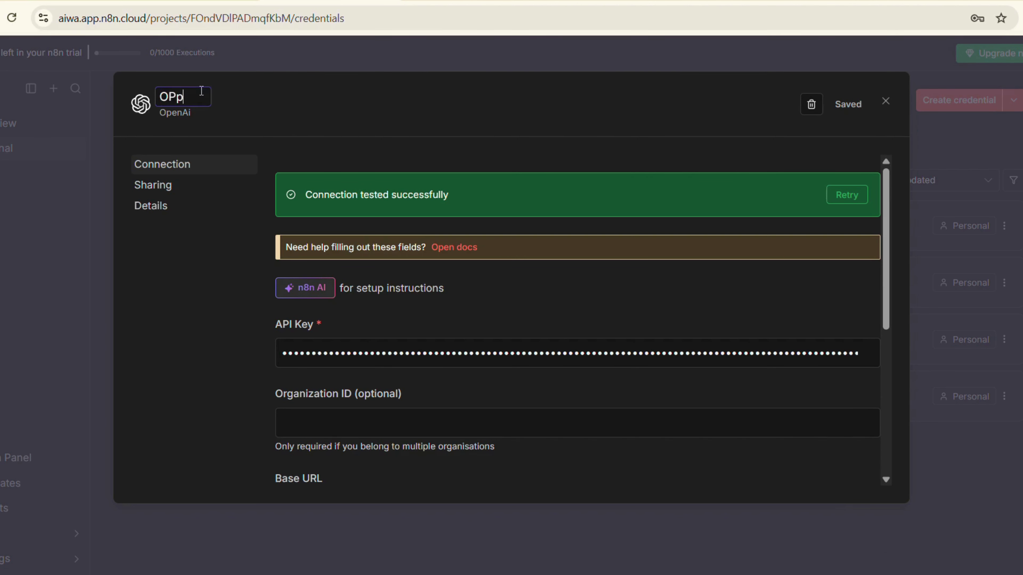
type("pen ai test")
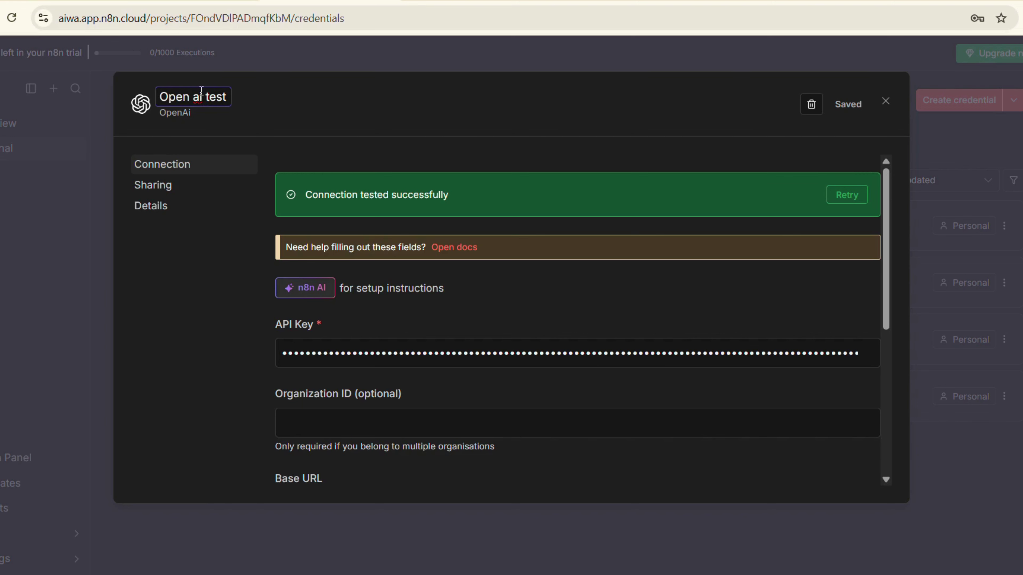
type(" connection")
key("Return")
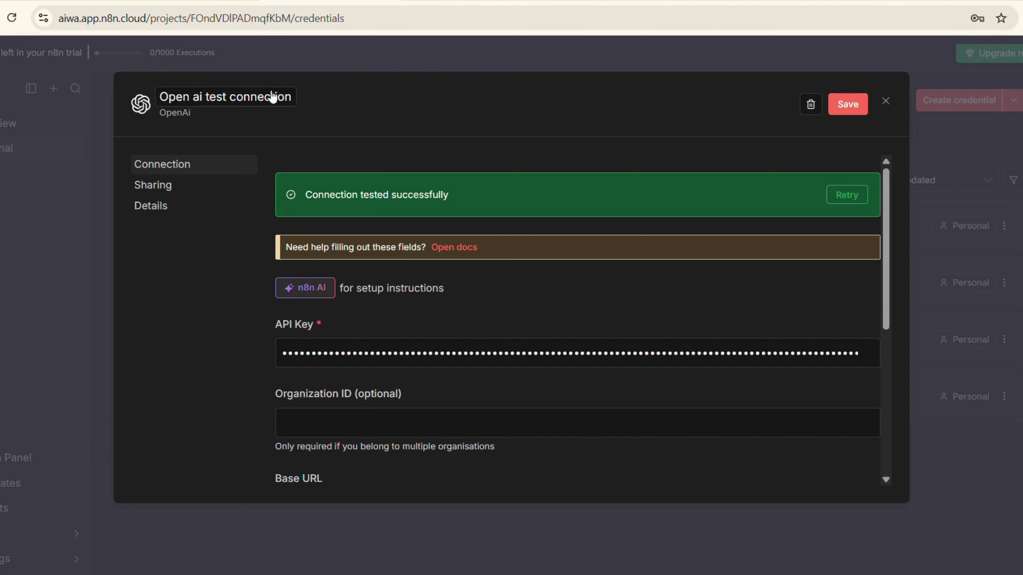
left_click(849, 104)
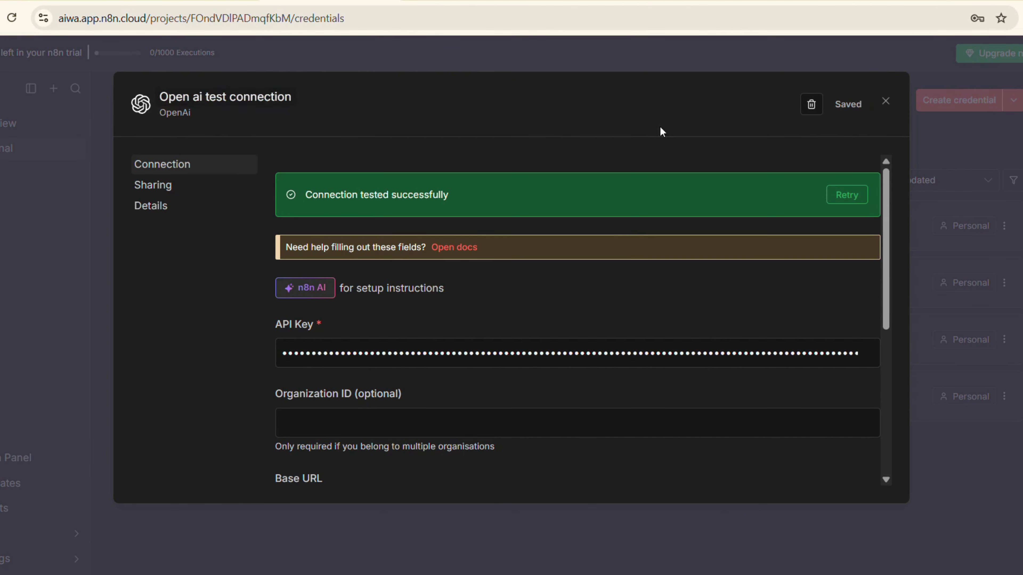
left_click(885, 101)
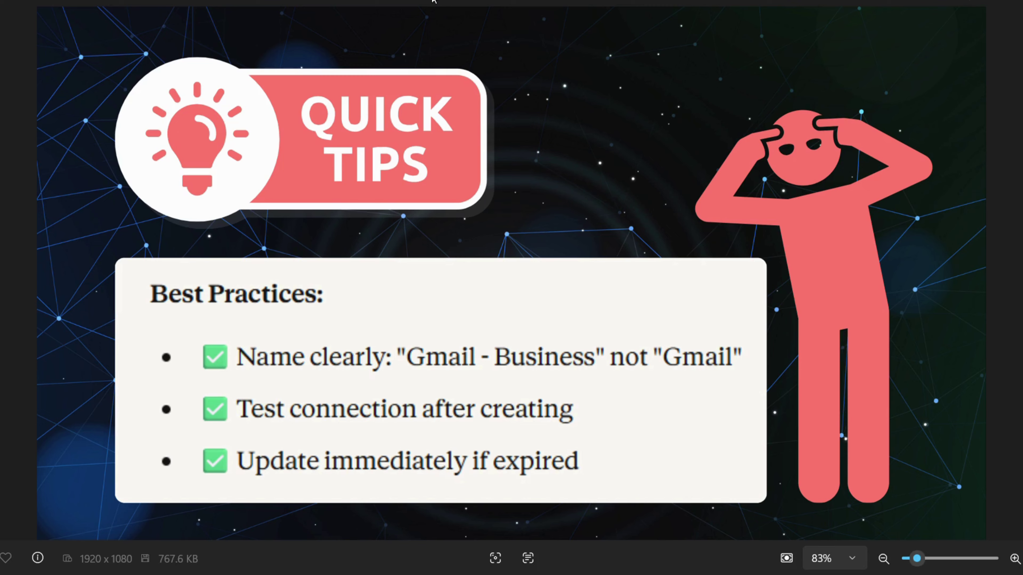
View the Common Fixes image for credential errors and switch back to the n8n credentials list in Chrome
key("Right")
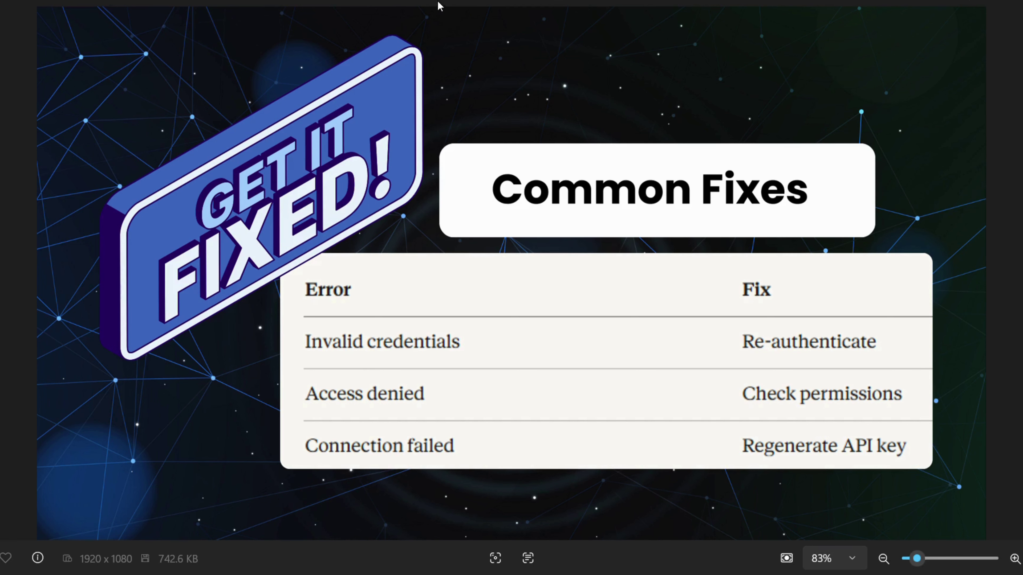
key("alt+Tab")
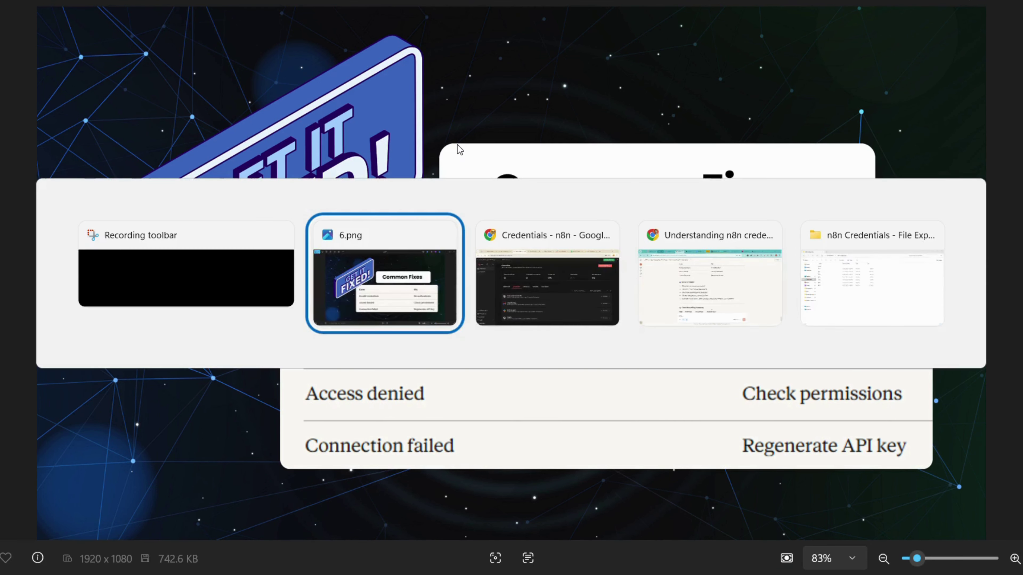
key("alt+Tab")
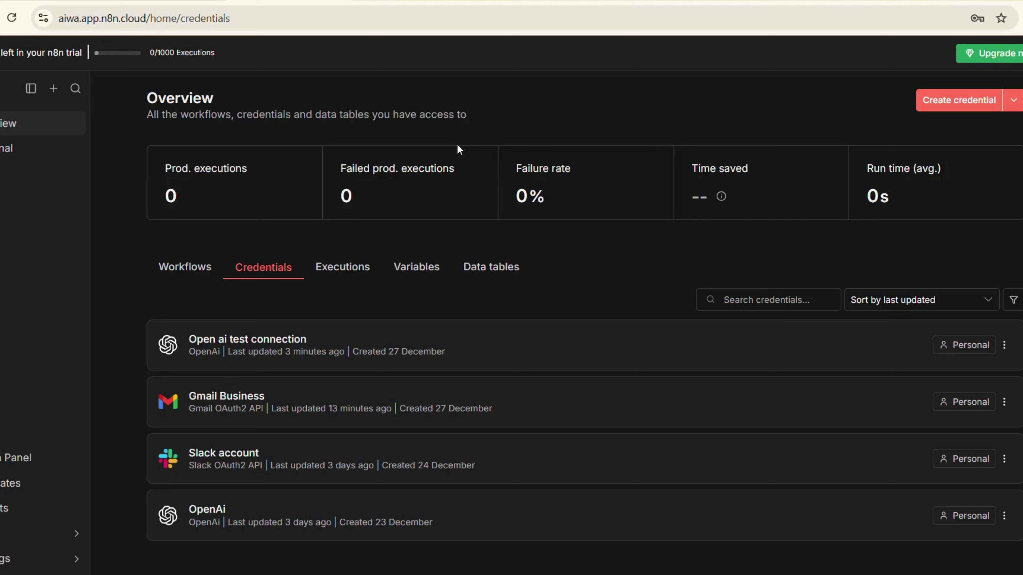
Open the "Open ai test connection" credential, retest its connection, review its API key field, and close it
left_click(1005, 351)
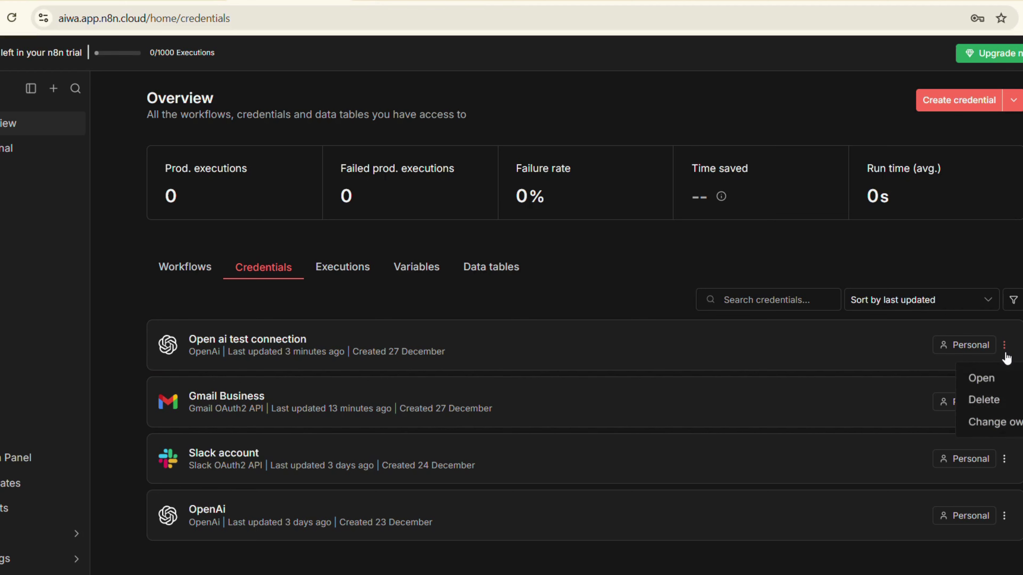
left_click(983, 387)
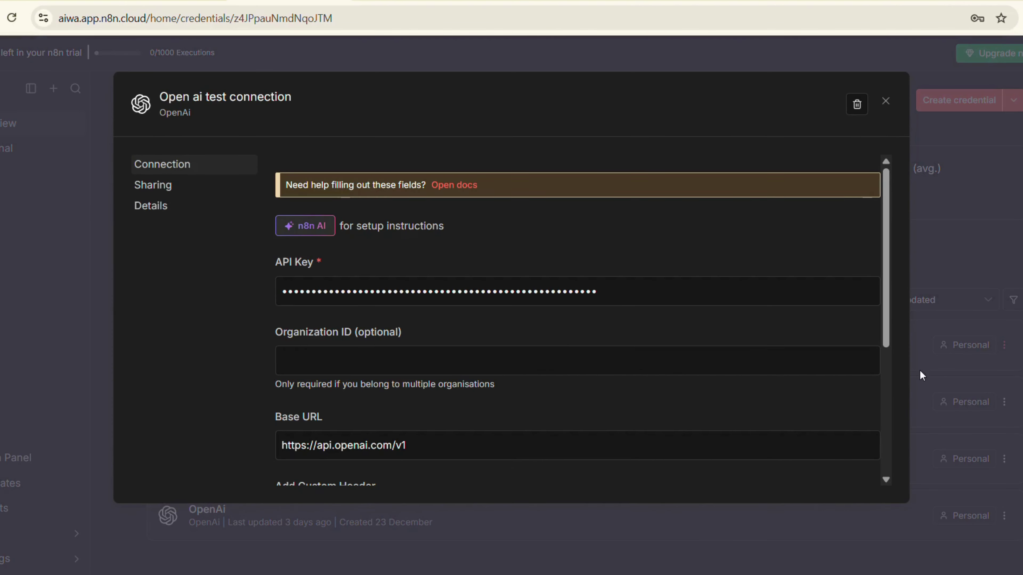
left_click(240, 98)
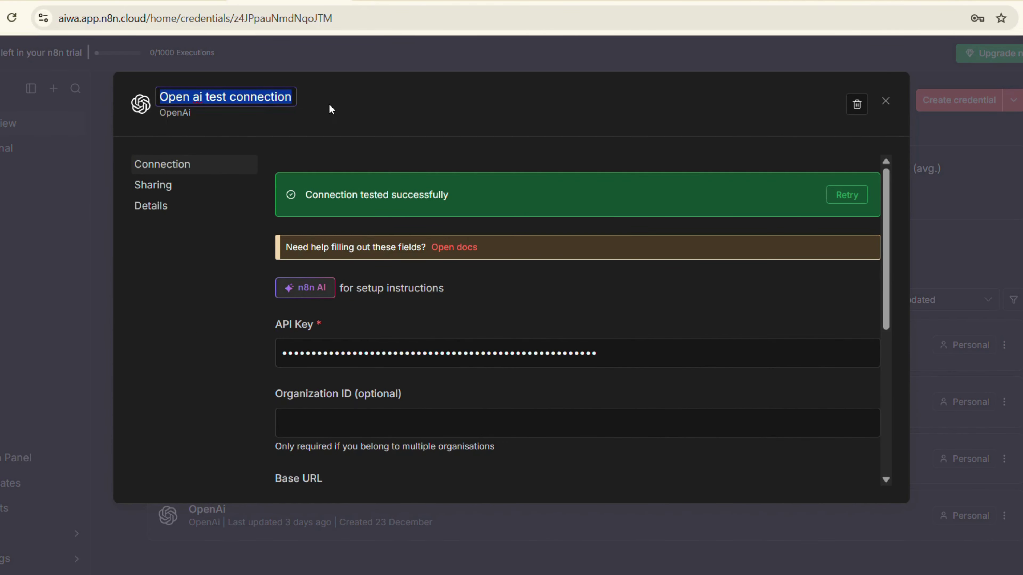
left_click(394, 124)
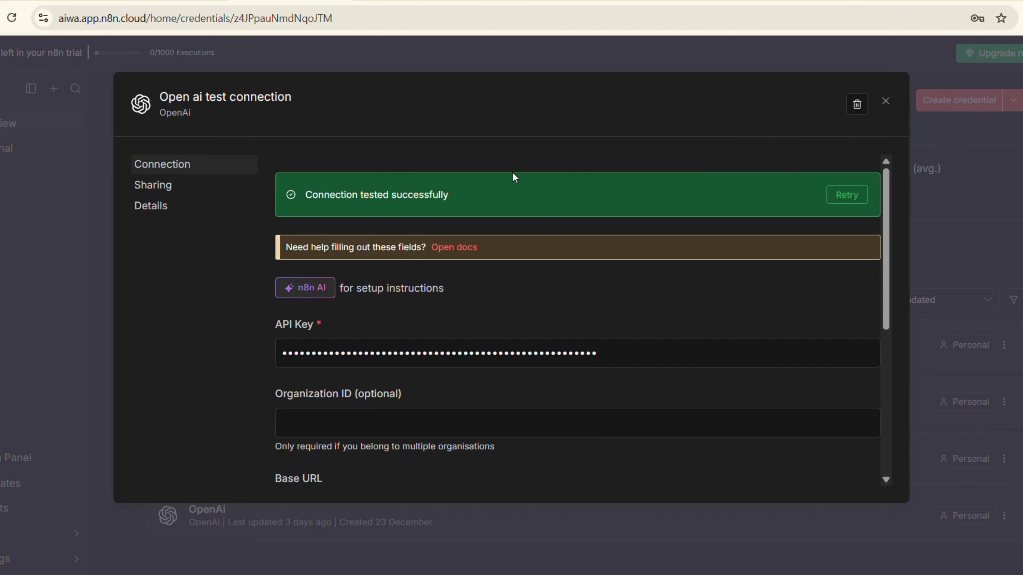
left_click(840, 193)
scroll(661, 299, "down", 2)
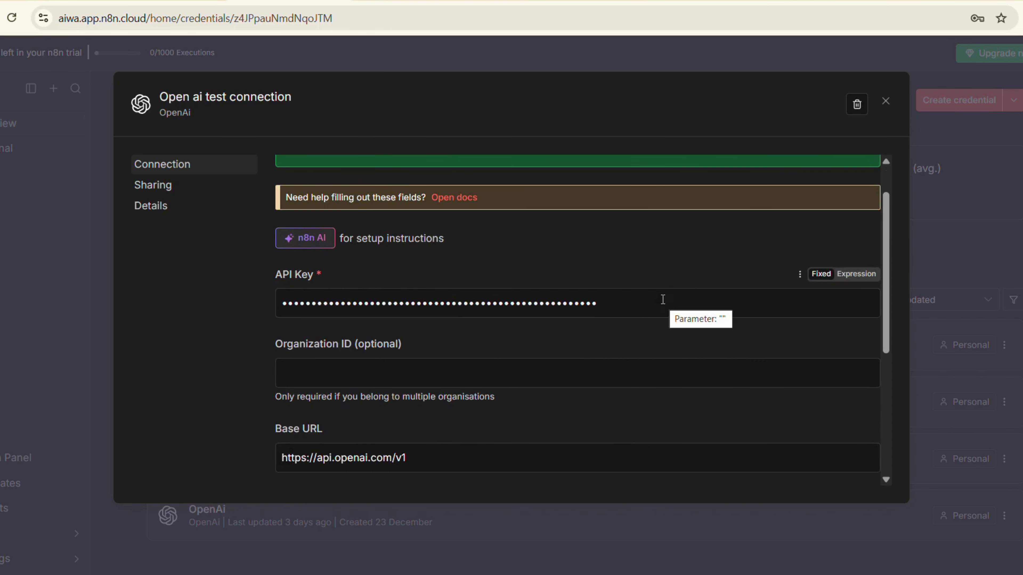
scroll(662, 299, "up", 2)
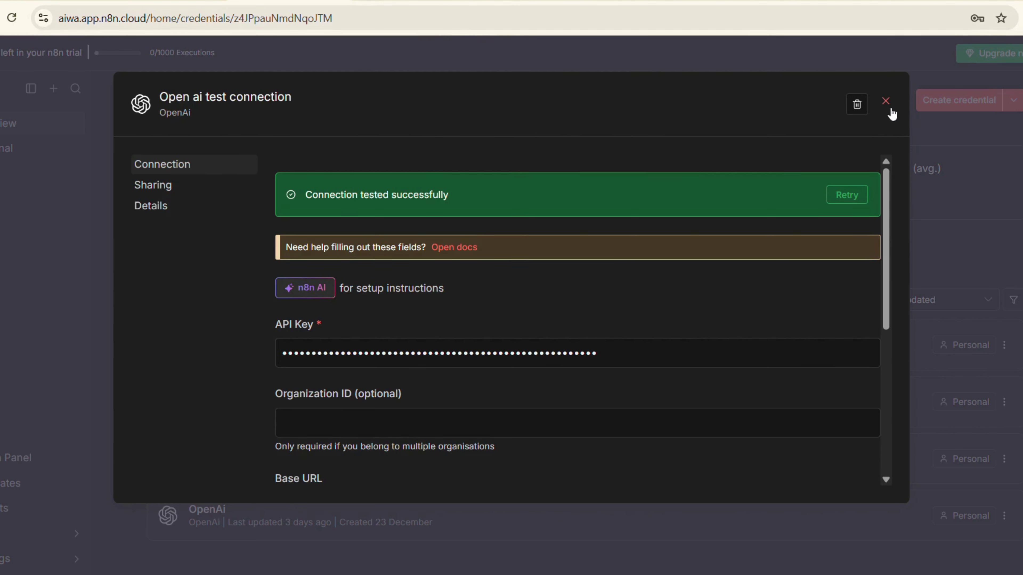
left_click(885, 102)
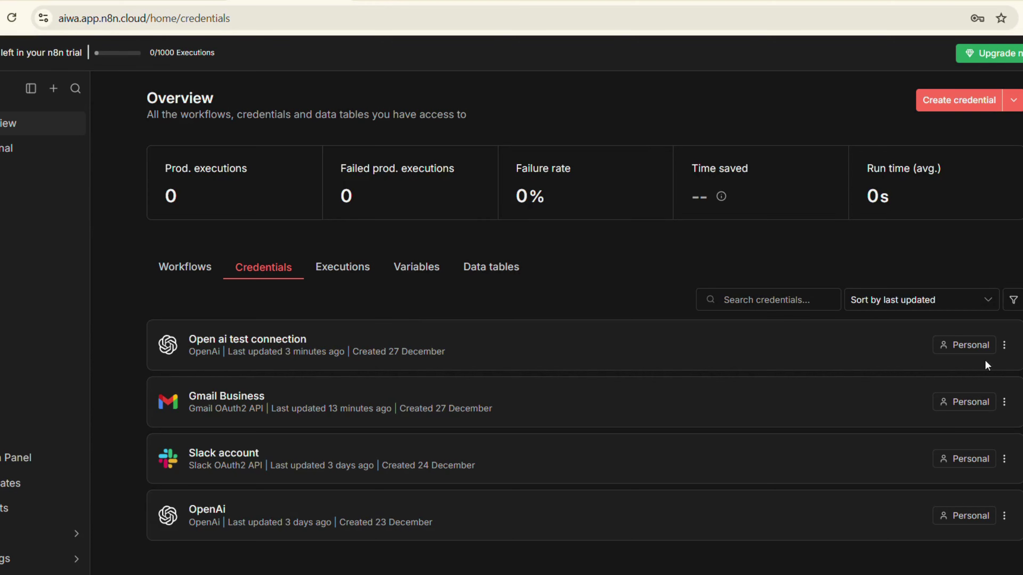
Open the list of actions for the "Open ai test connection" credential
left_click(1004, 345)
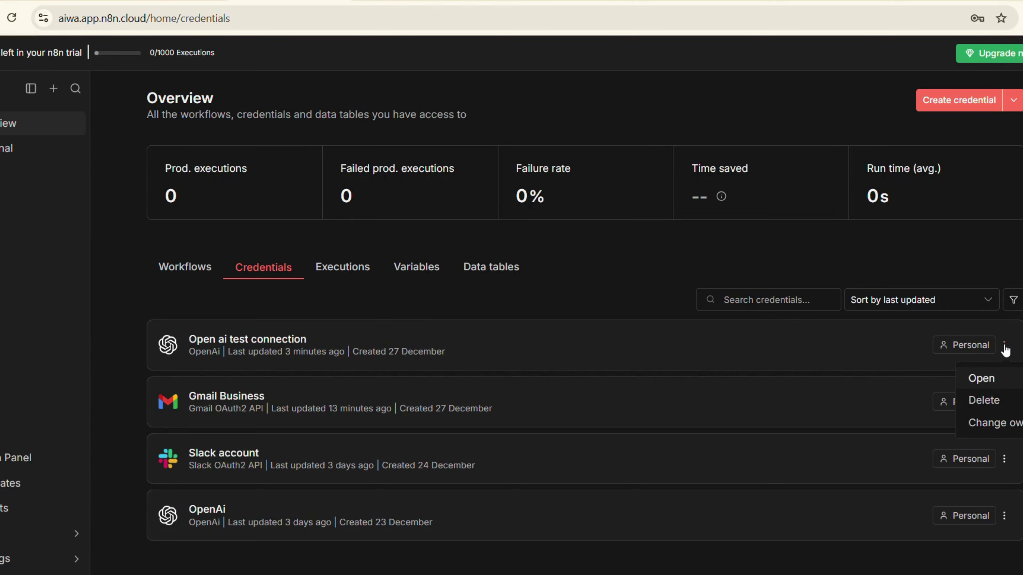